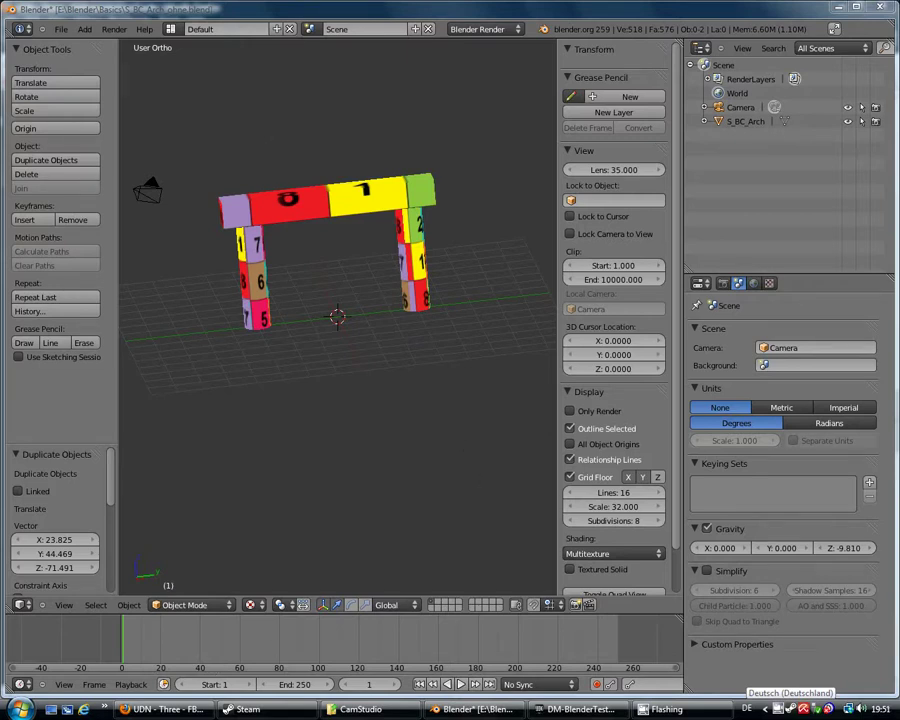
Switch to Firefox and examine the collision mesh naming rules in the Unreal FBX Importer User Guide
left_click(160, 709)
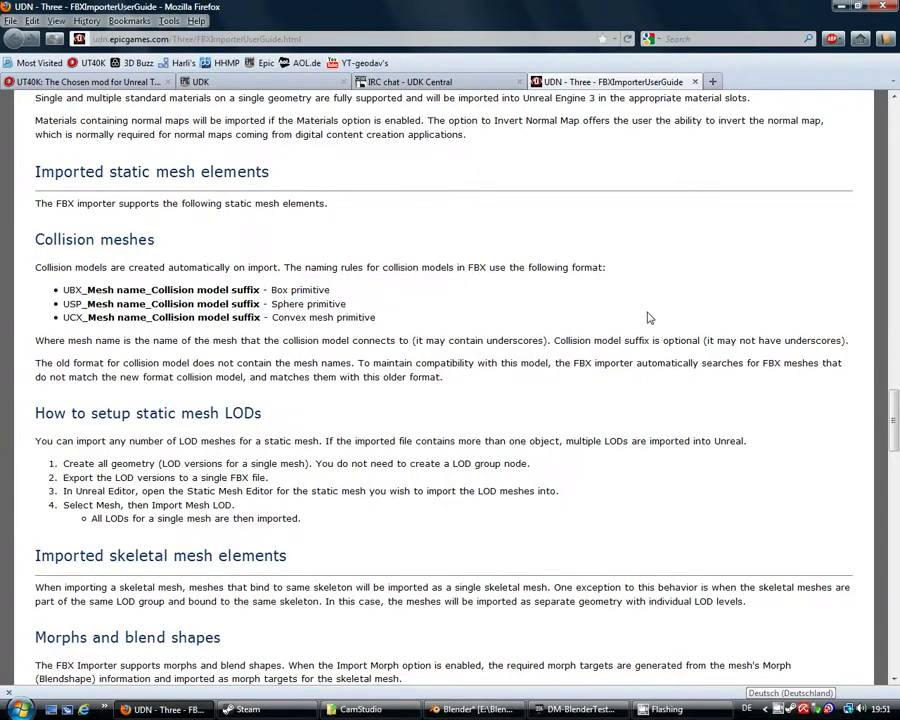
left_click_drag(895, 412, 895, 130)
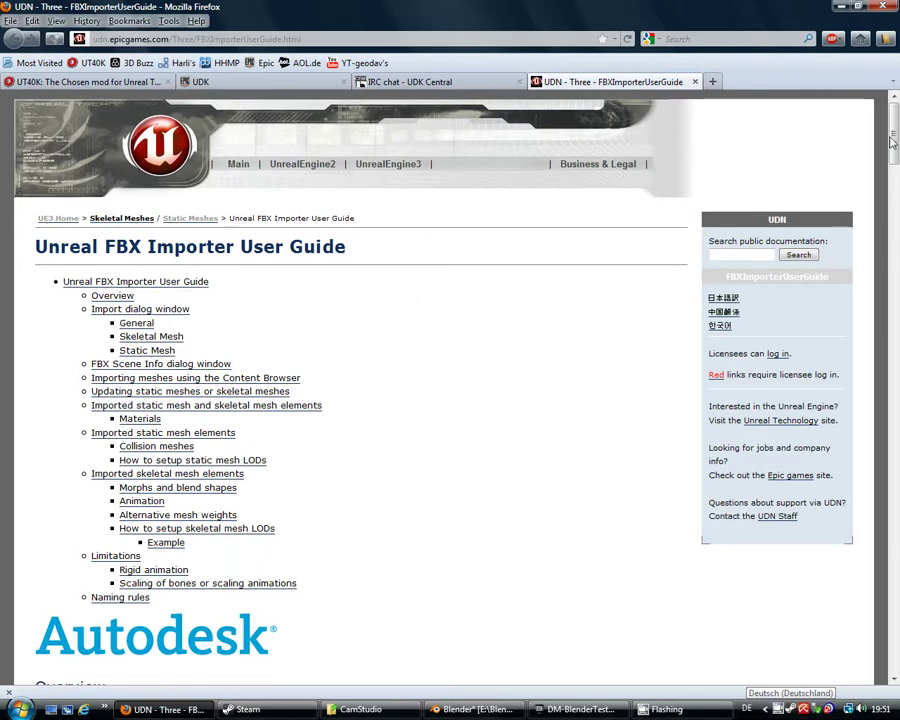
left_click_drag(893, 141, 896, 420)
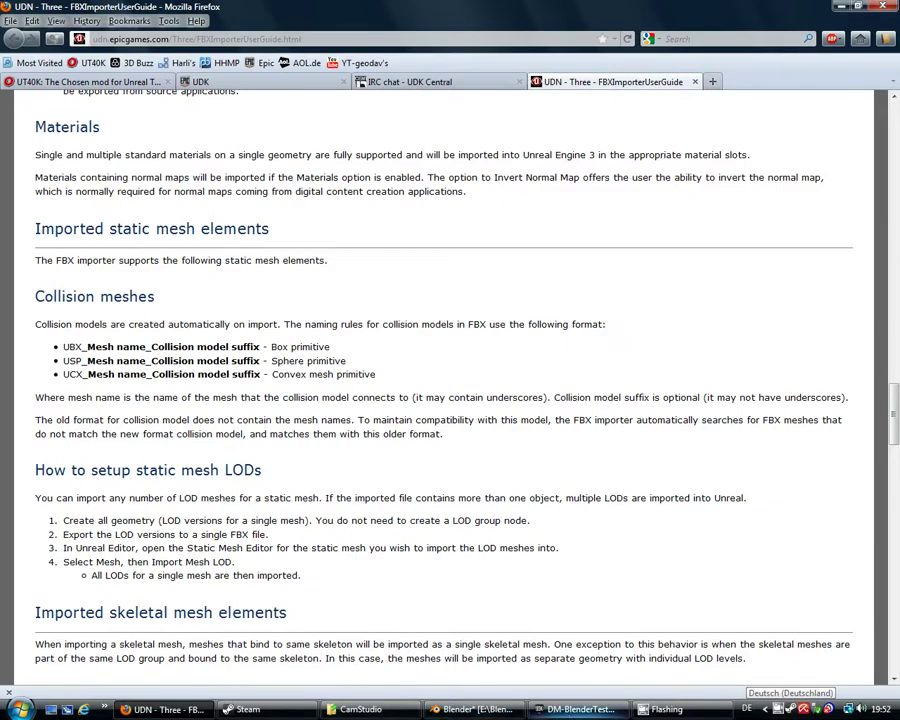
Switch to Blender and add a cylinder mesh with 6 vertices to the arch scene
left_click(475, 709)
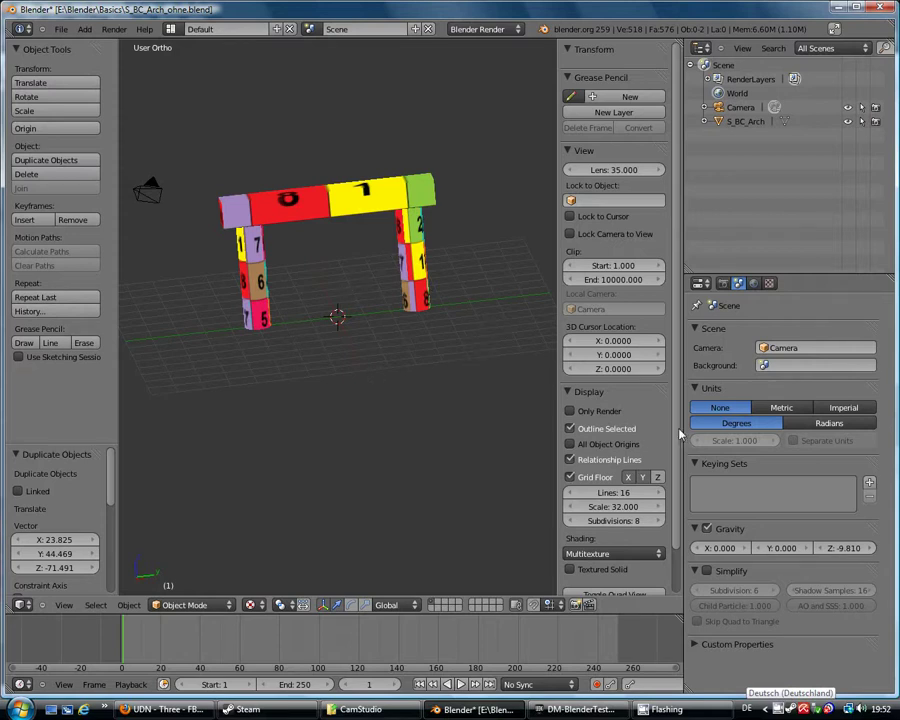
left_click(746, 121)
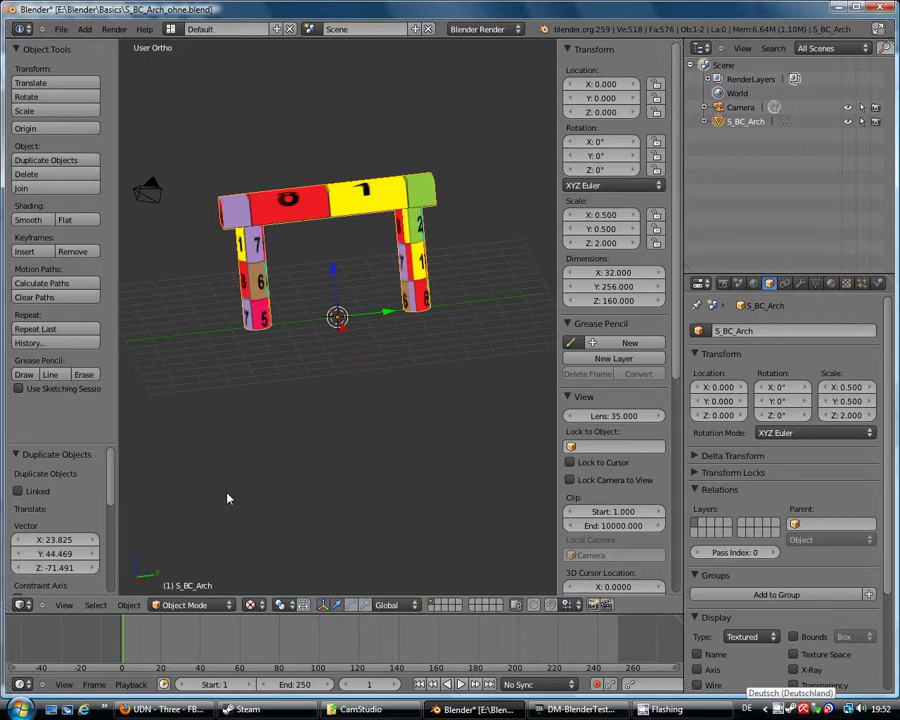
key("shift+a")
mouse_move(231, 493)
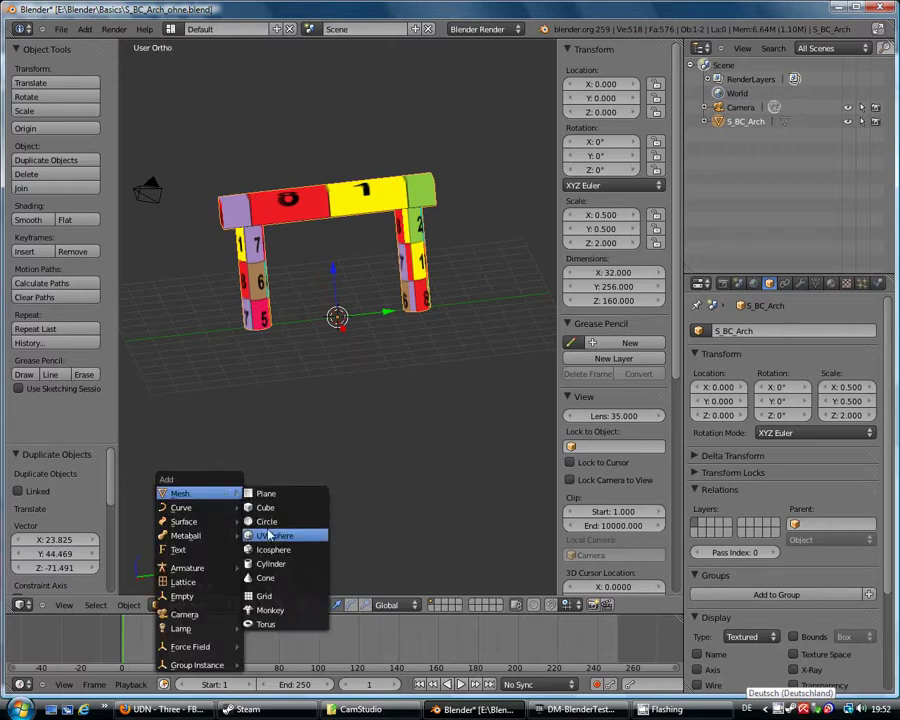
left_click(266, 563)
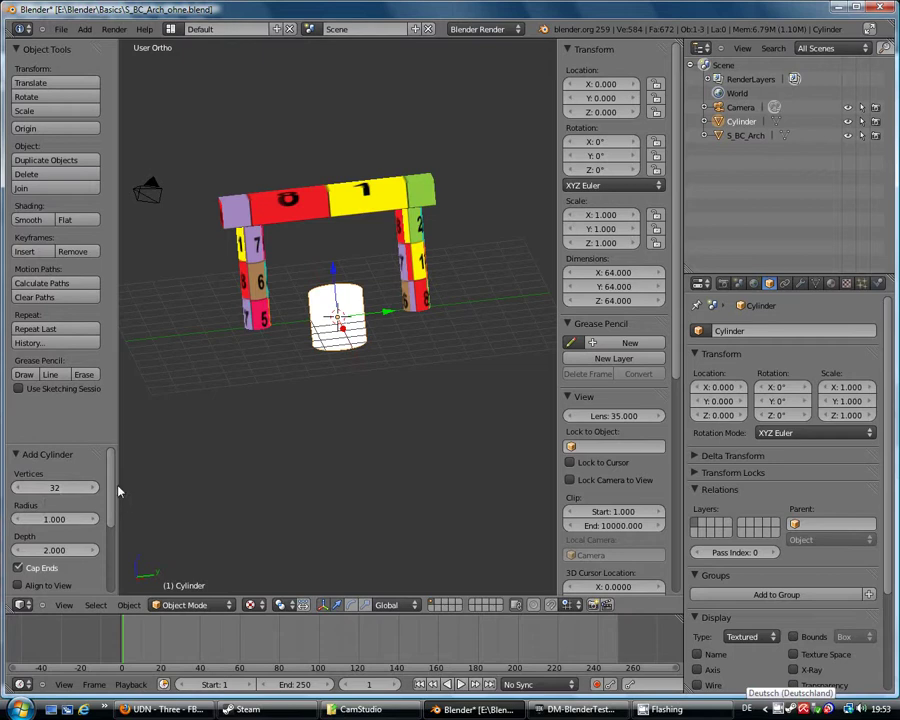
scroll(113, 518, "down", 2)
left_click_drag(112, 513, 117, 493)
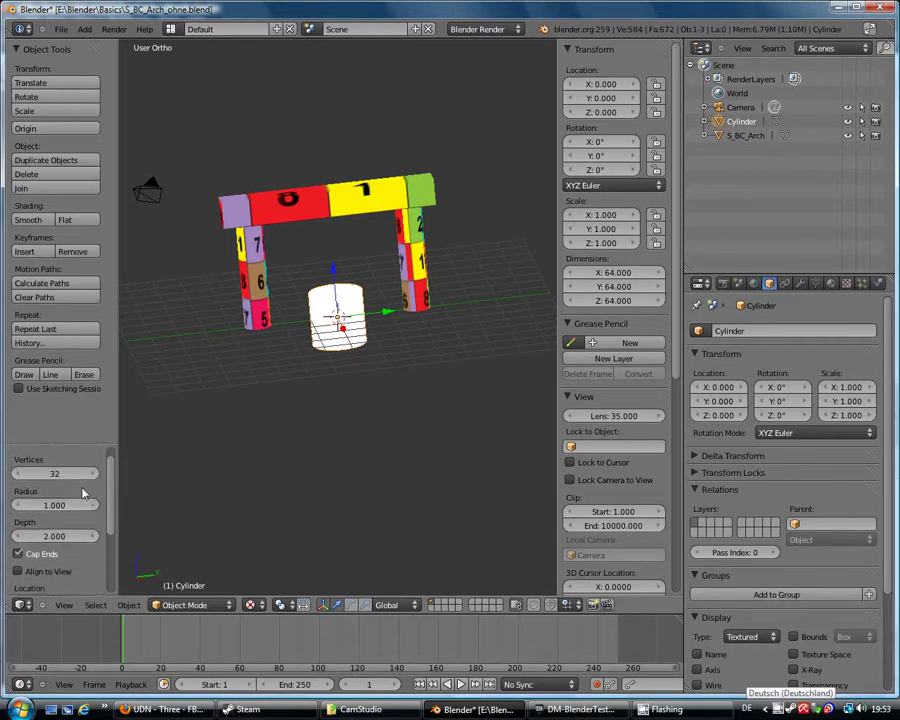
left_click(68, 482)
type("6")
key("Return")
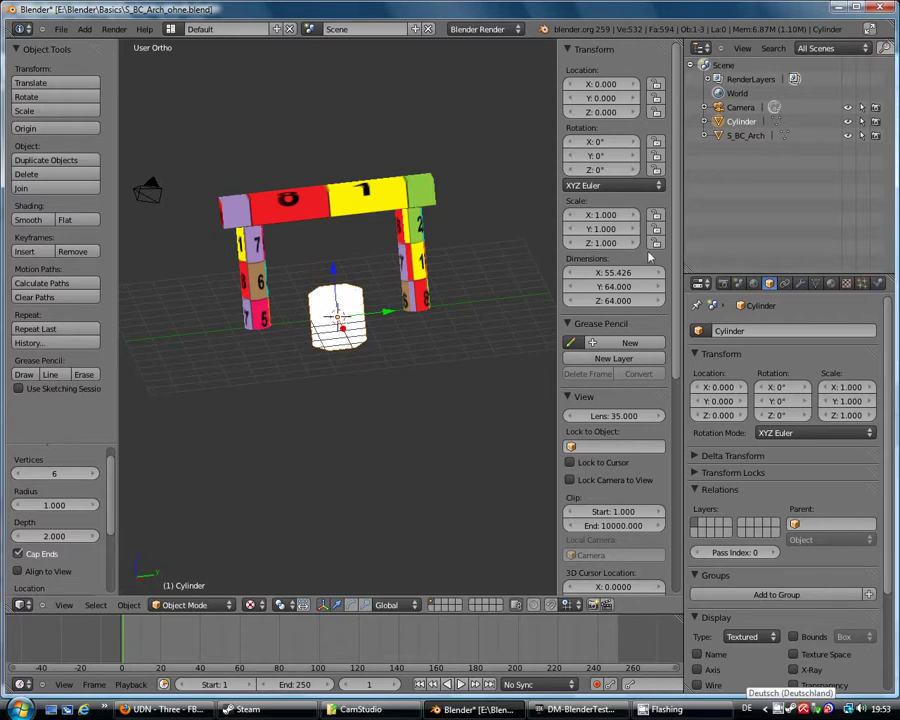
Set the cylinder's dimensions to X 32, Y 32 and Z 128
left_click(624, 274)
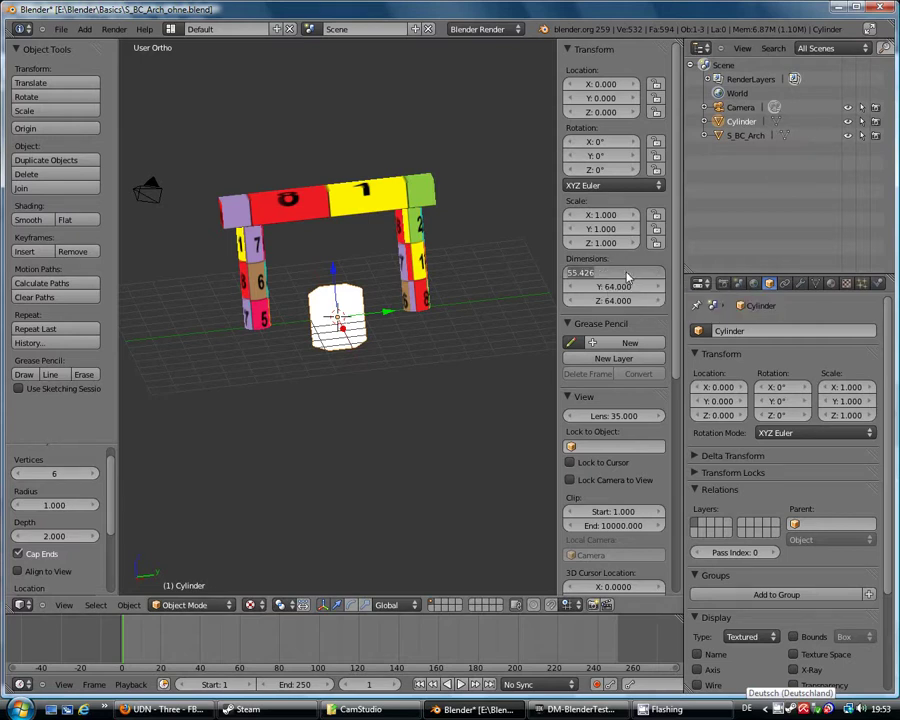
type("32")
key("Return")
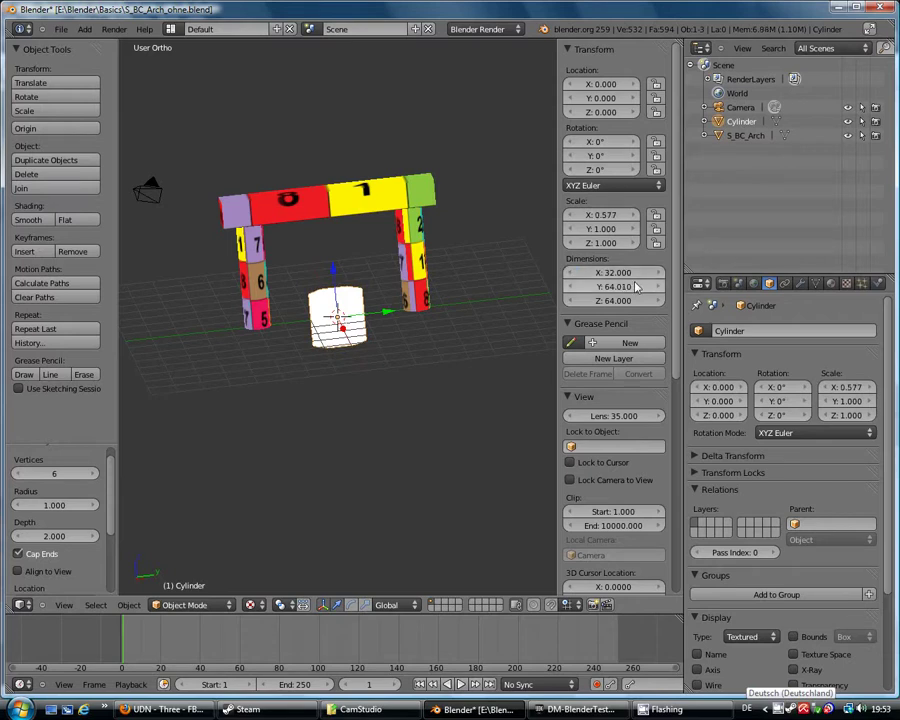
left_click(623, 287)
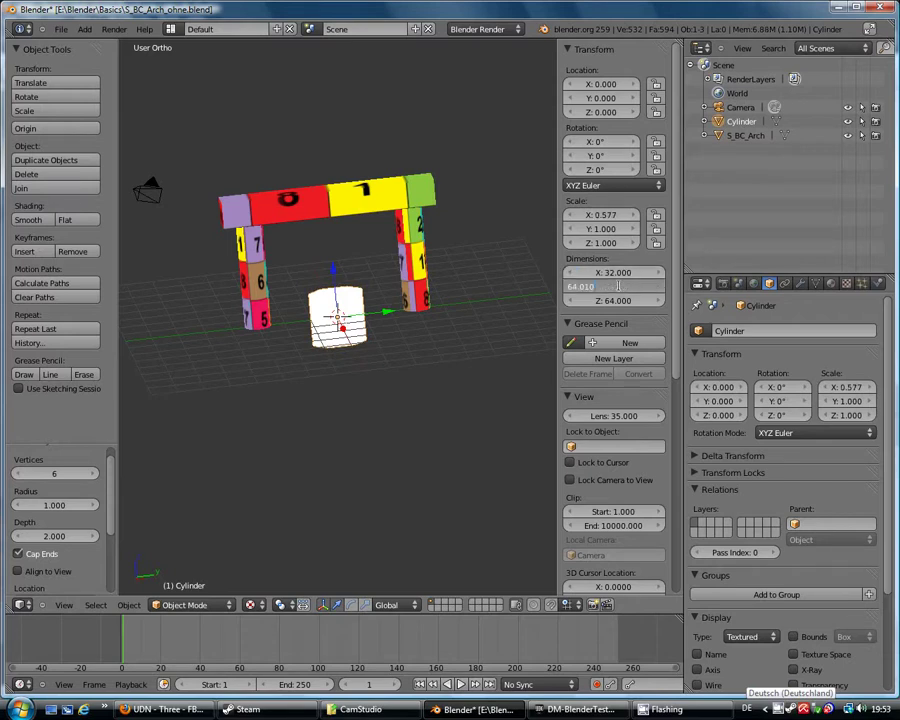
key("BackSpace")
key("BackSpace")
key("BackSpace")
key("BackSpace")
key("BackSpace")
key("Return")
left_click(620, 301)
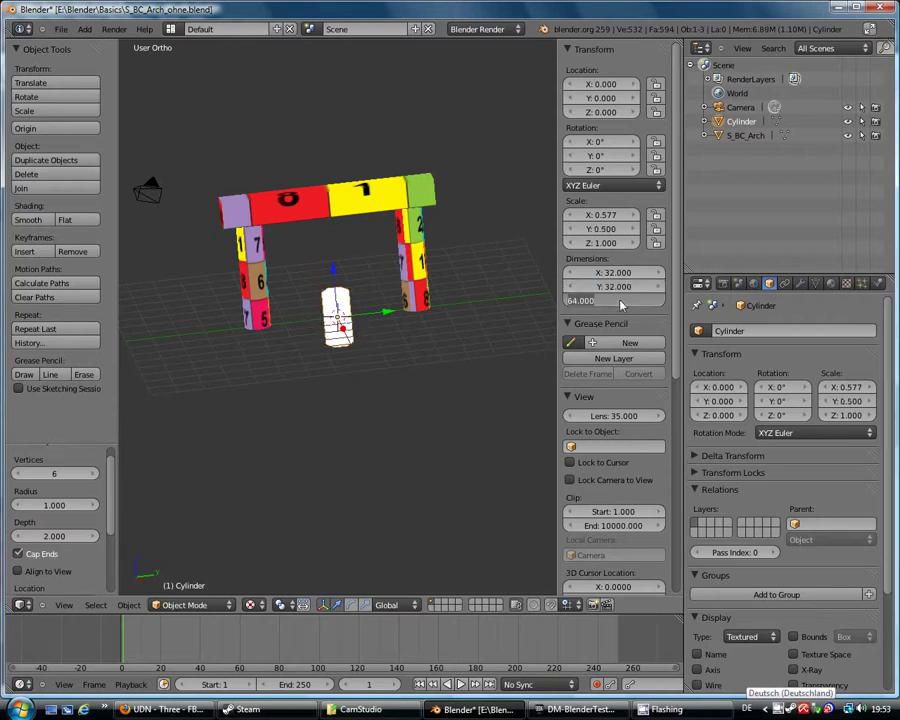
type("128")
key("Return")
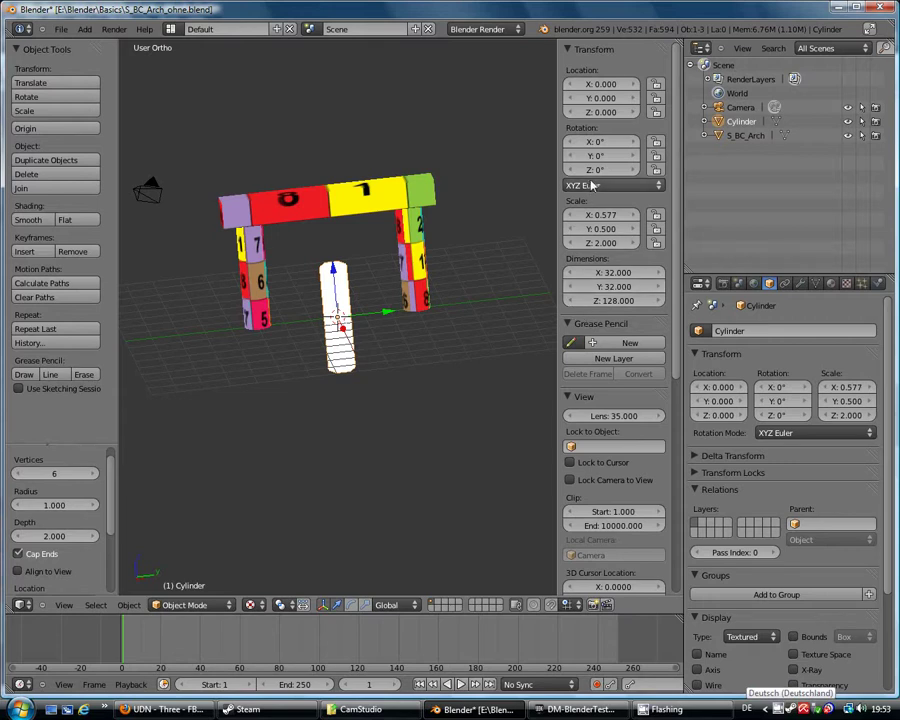
Move the cylinder onto one arch pillar by setting its location to Y 96 and Z 64
left_click(613, 100)
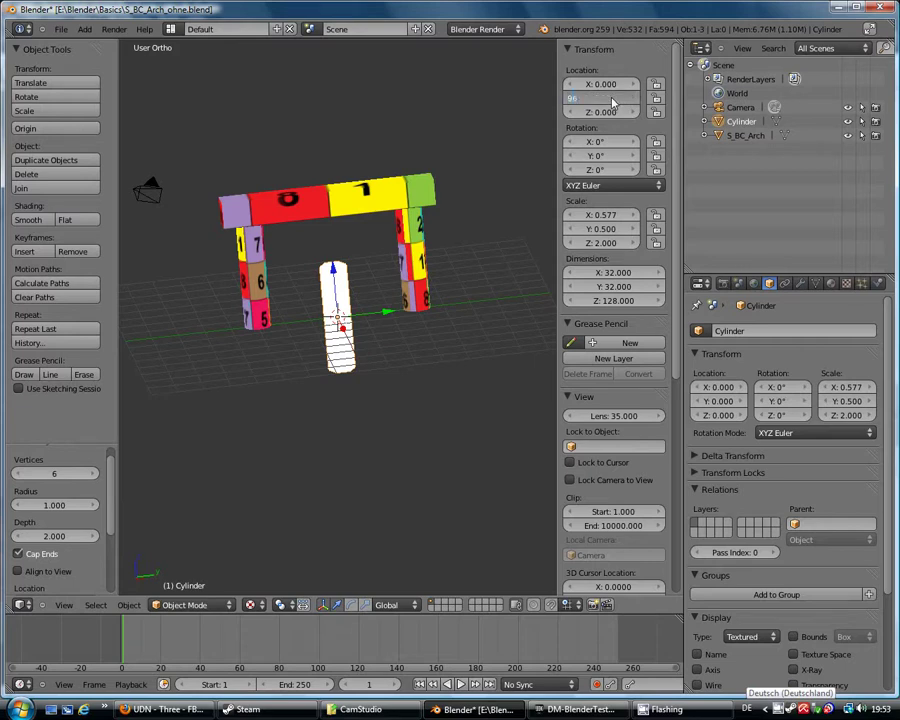
type("96")
key("Return")
left_click(612, 115)
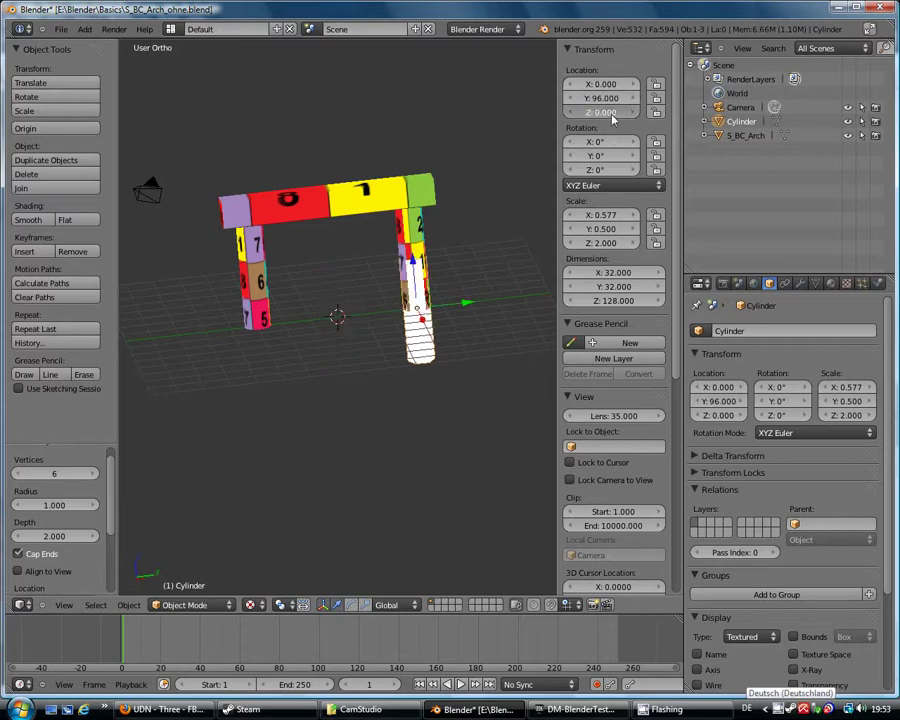
type("64")
key("Return")
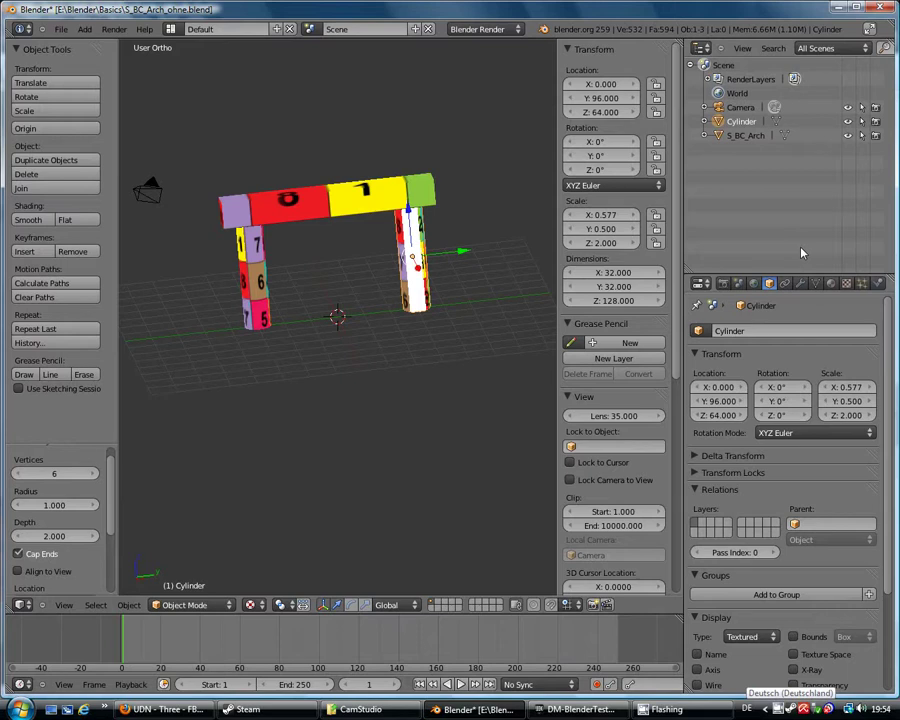
Rename the cylinder object as UCX_S_BC_Arch_01
left_click(802, 331)
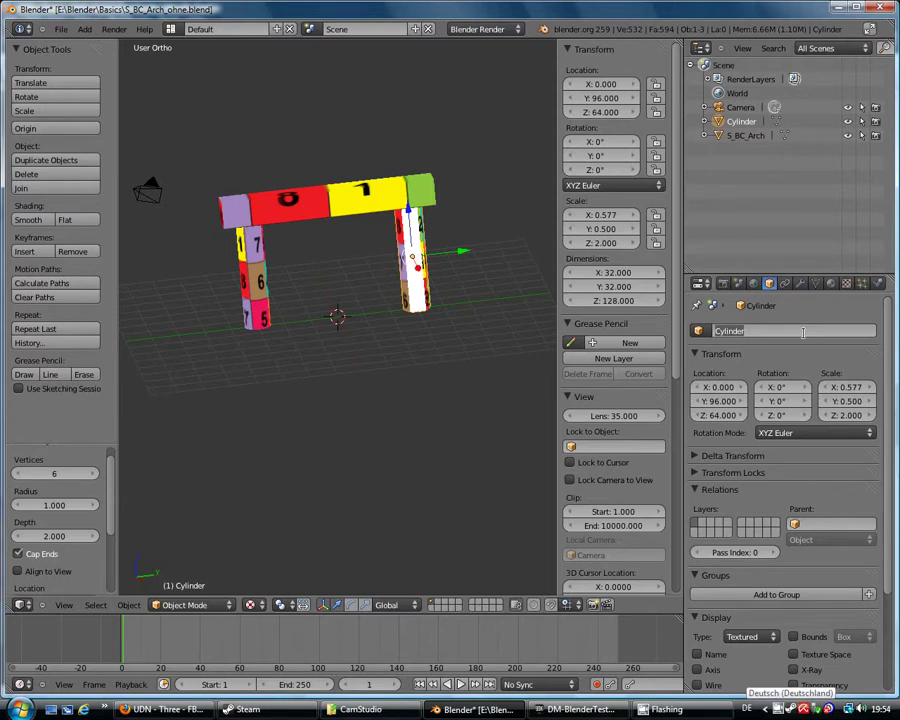
type("UCX")
type("_S_BC_Arch_01")
key("Return")
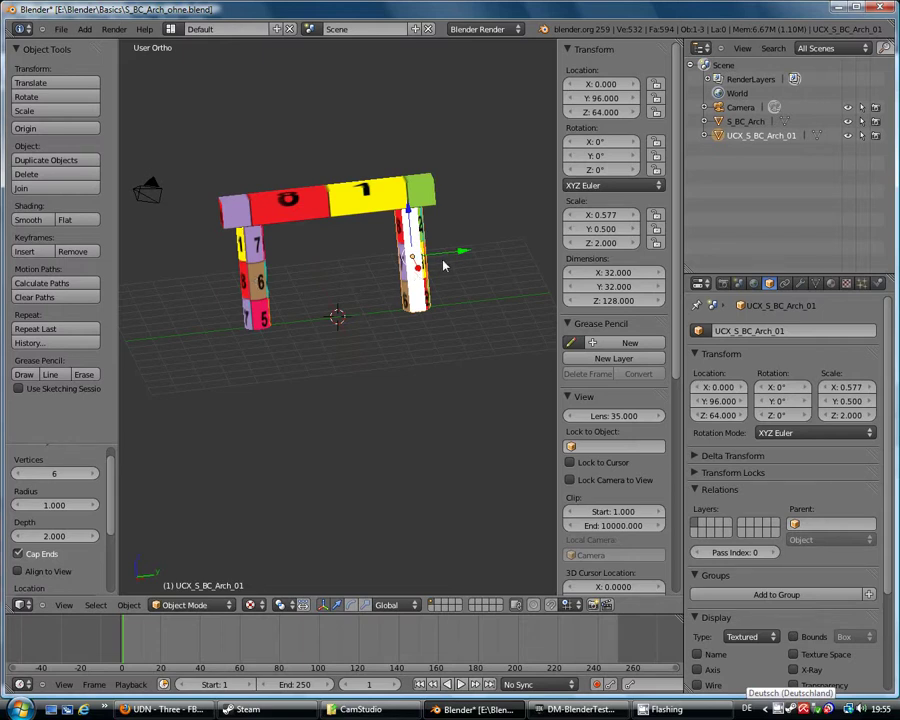
Duplicate the pillar collision cylinder and rename the copy as UCX_S_BC_Arch_02
left_click(45, 160)
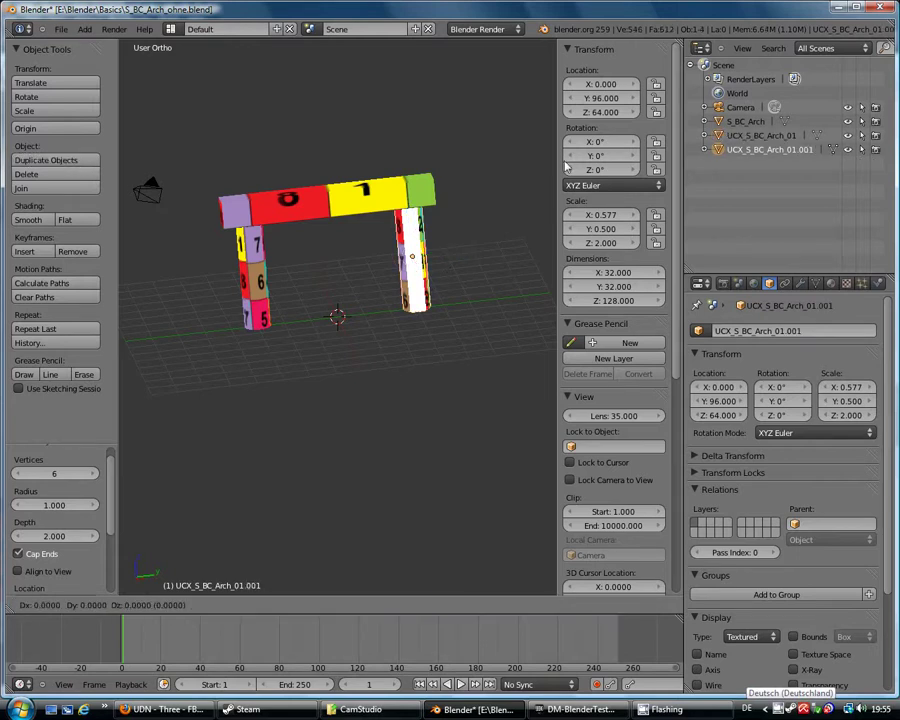
left_click(323, 263)
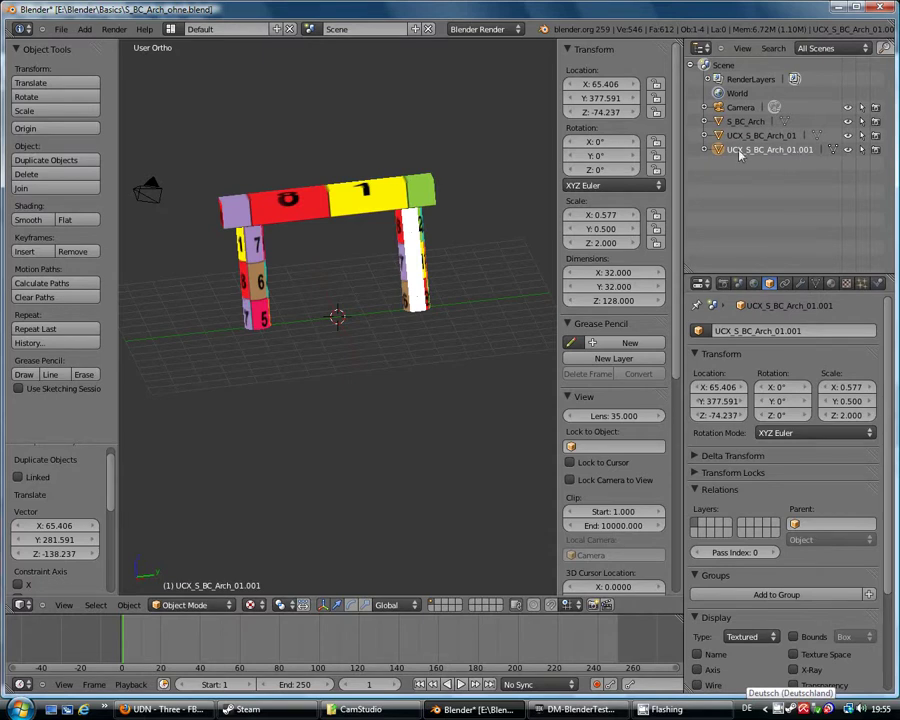
left_click(812, 333)
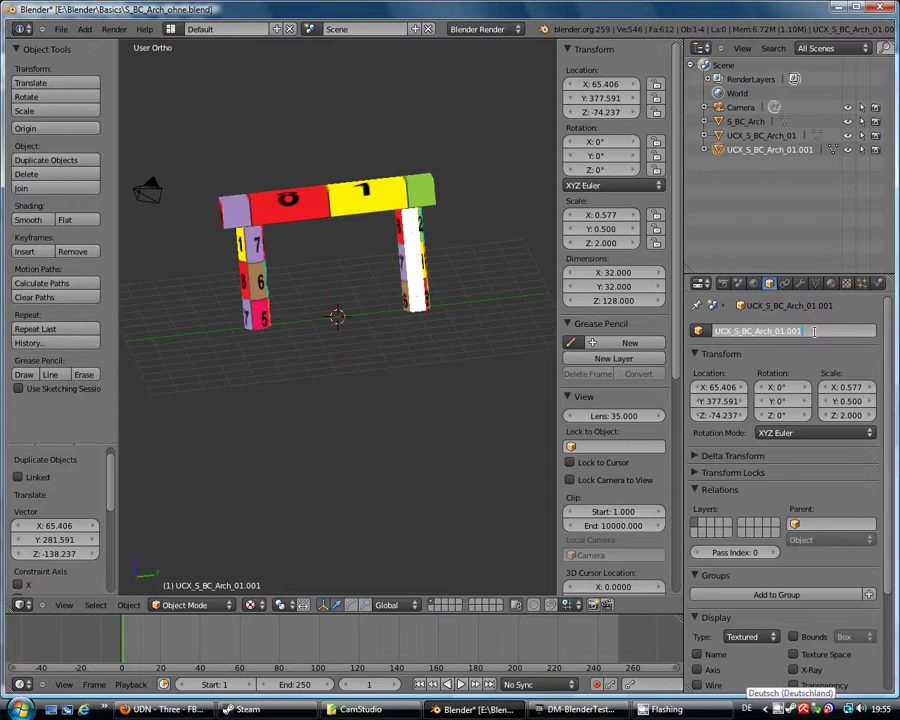
key("End")
key("BackSpace")
key("BackSpace")
key("BackSpace")
key("BackSpace")
key("BackSpace")
type("2")
key("Return")
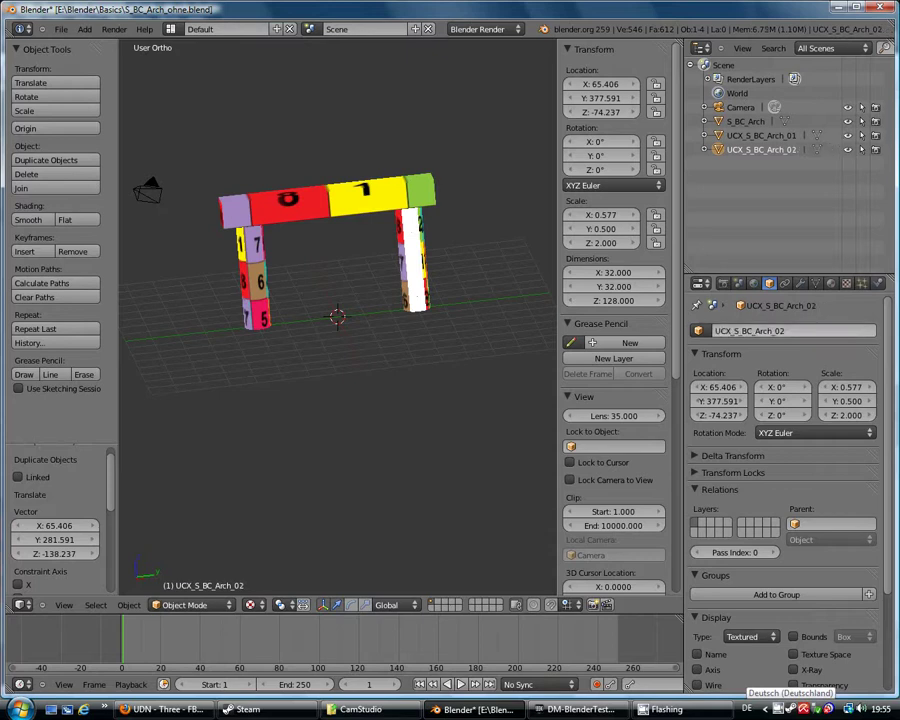
Place the duplicated cylinder on the other pillar by setting its location to X 0, Y -96 and Z 64
left_click(609, 84)
type("0")
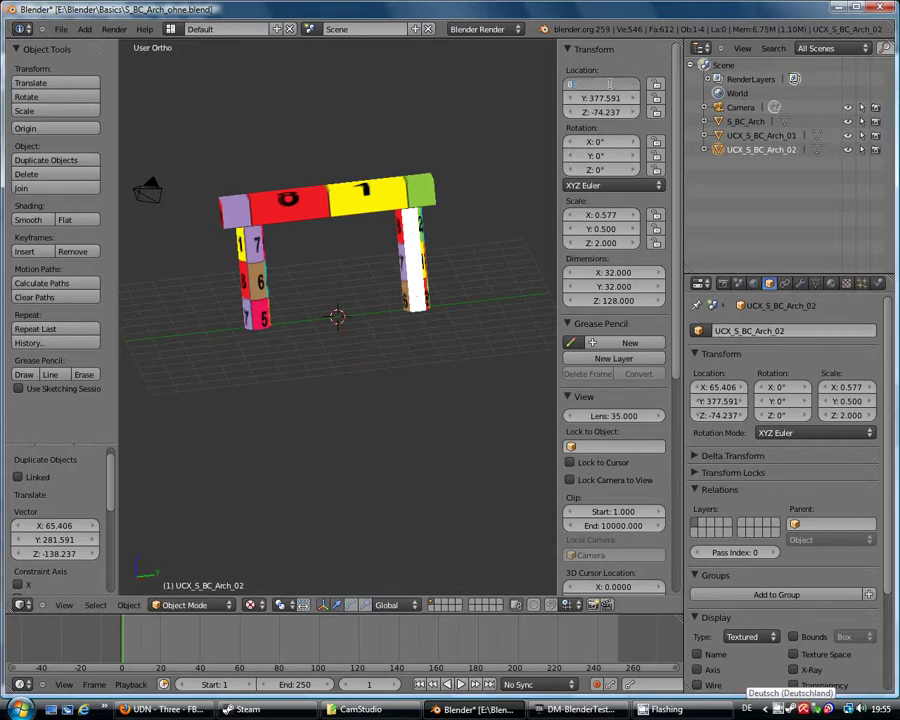
key("Return")
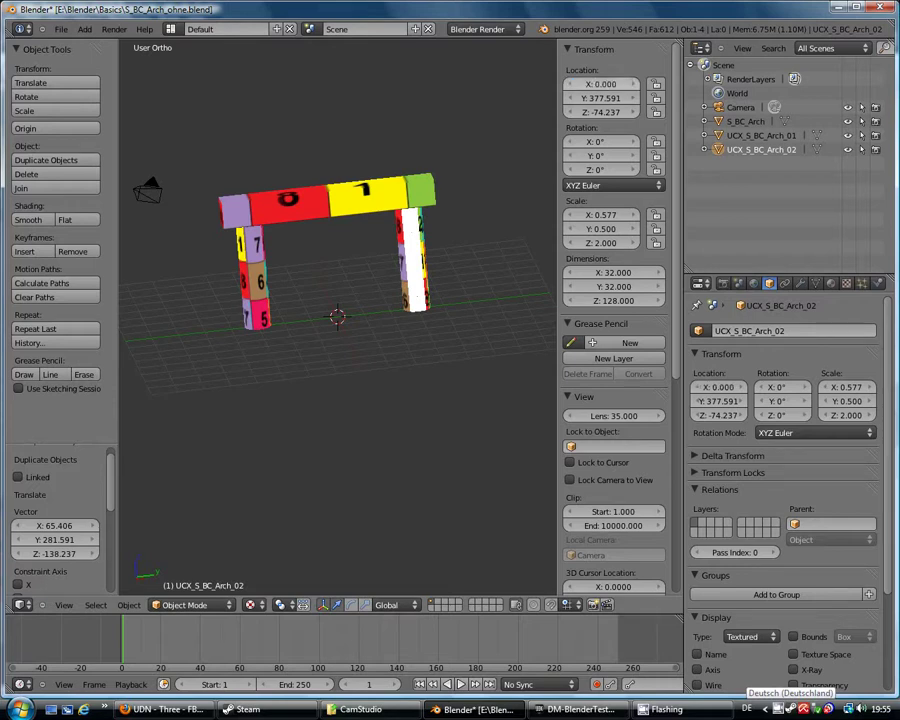
left_click(606, 98)
type("-96")
key("Return")
left_click(601, 113)
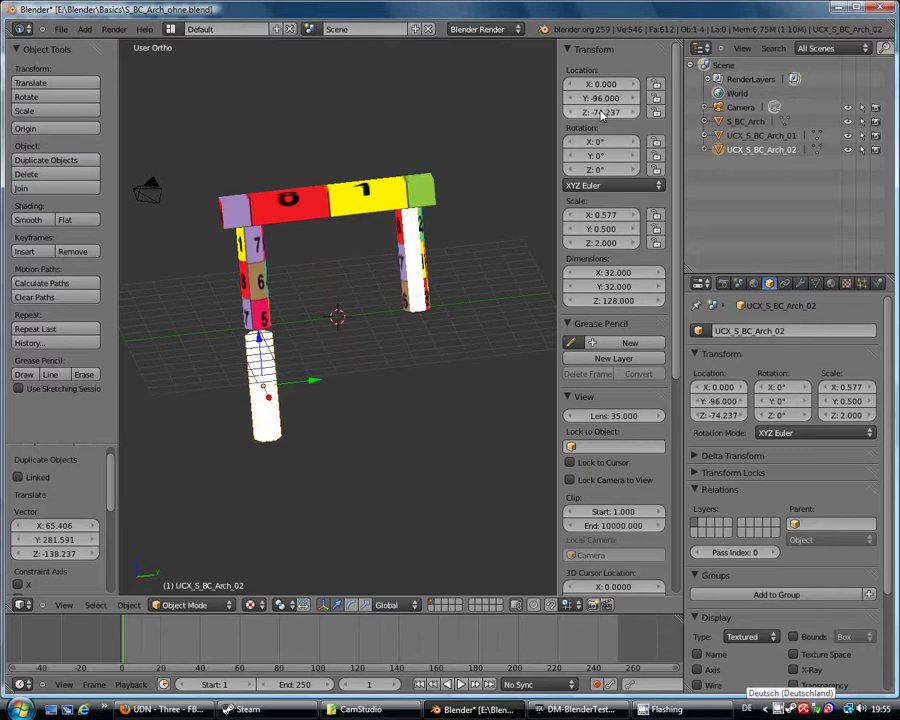
type("64")
key("Return")
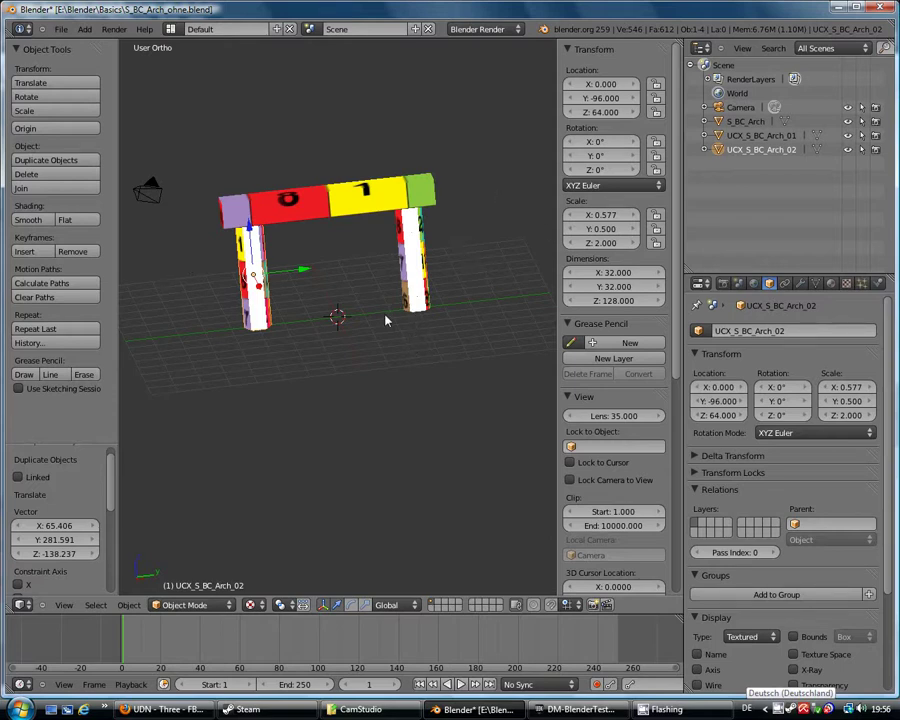
Add a cube mesh at the scene origin for the arch's crossbeam collision
key("shift+a")
mouse_move(384, 317)
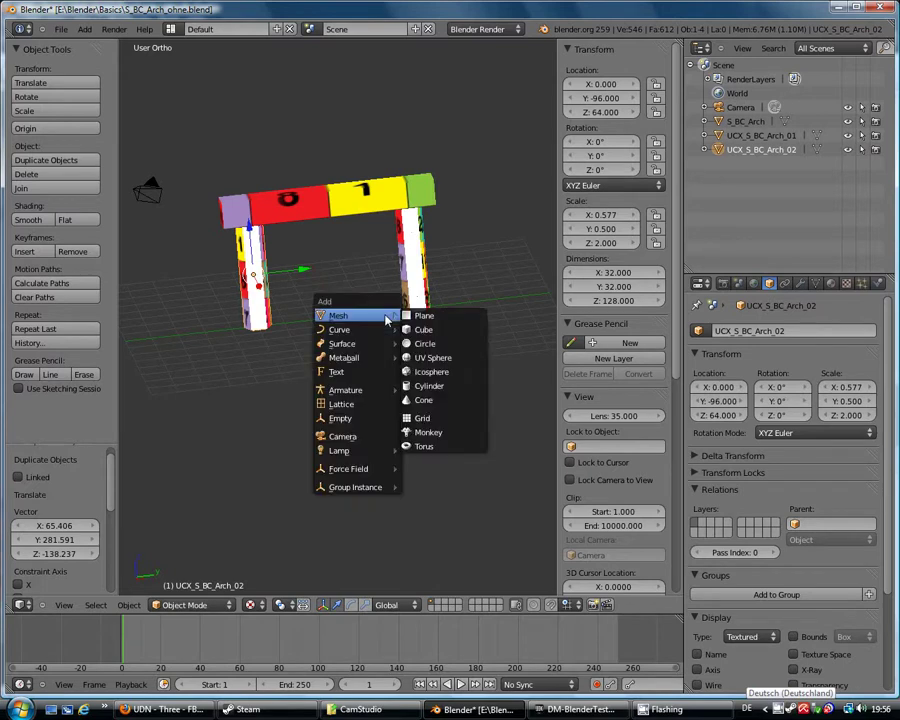
left_click(436, 339)
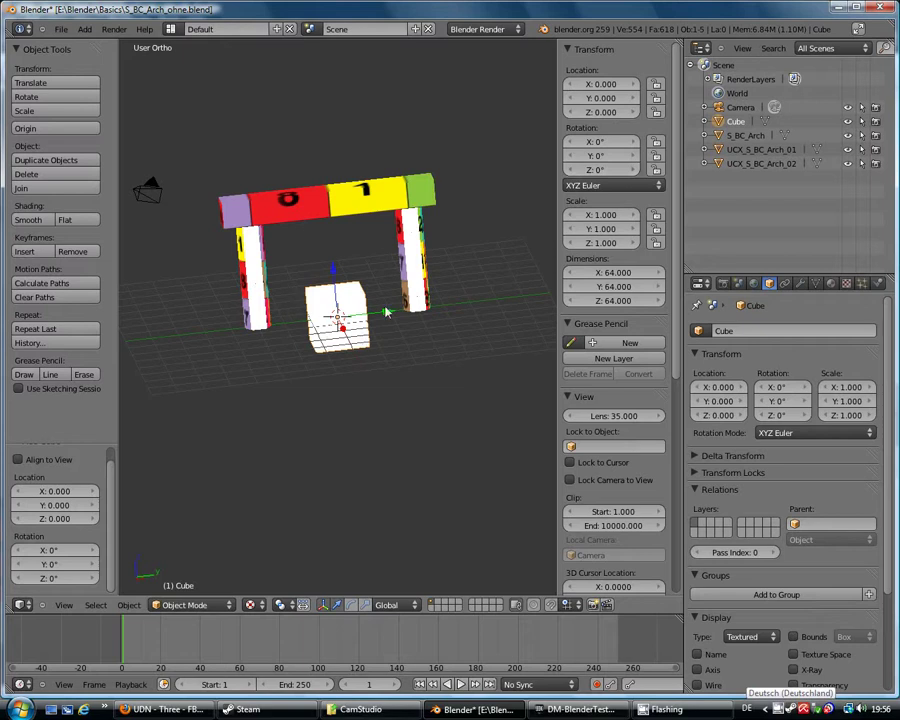
left_click(628, 275)
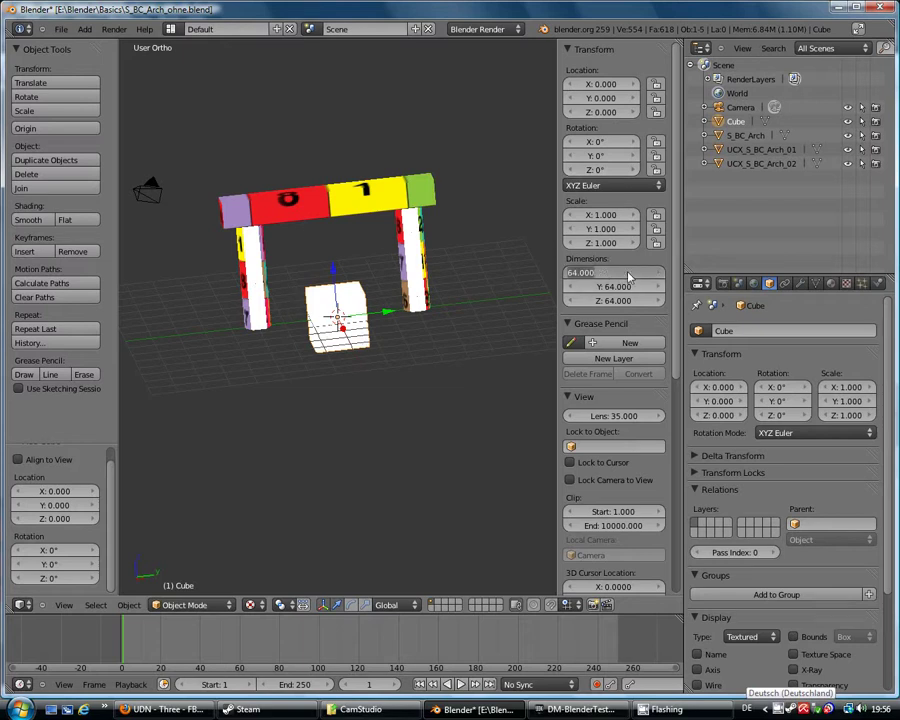
type("3")
key("BackSpace")
type("256")
key("Return")
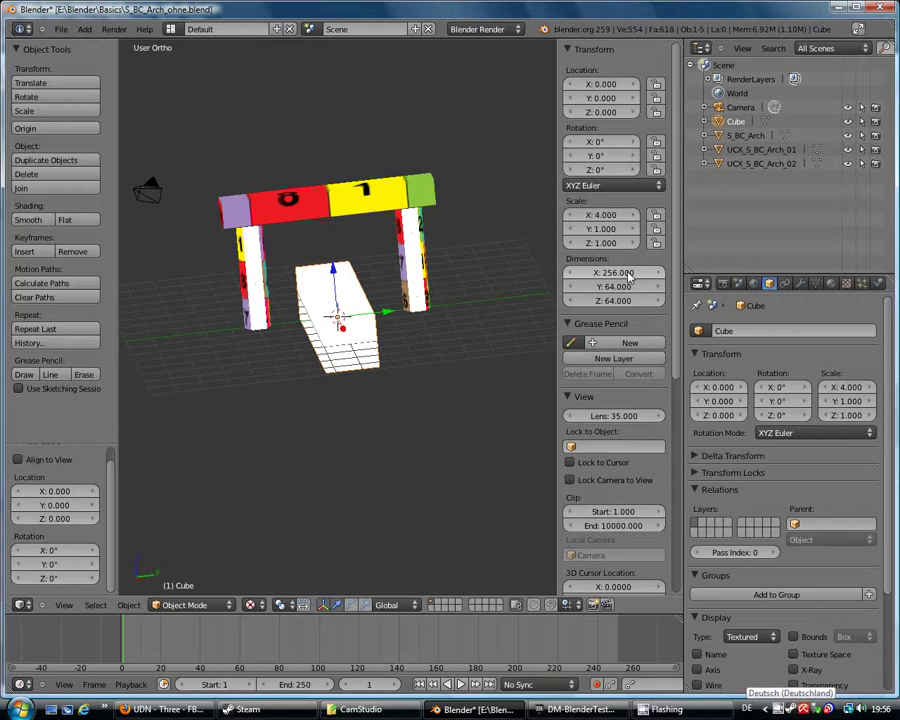
Set the cube's dimensions to X 32, Y 256 and Z 32
left_click(629, 274)
type("32")
key("Return")
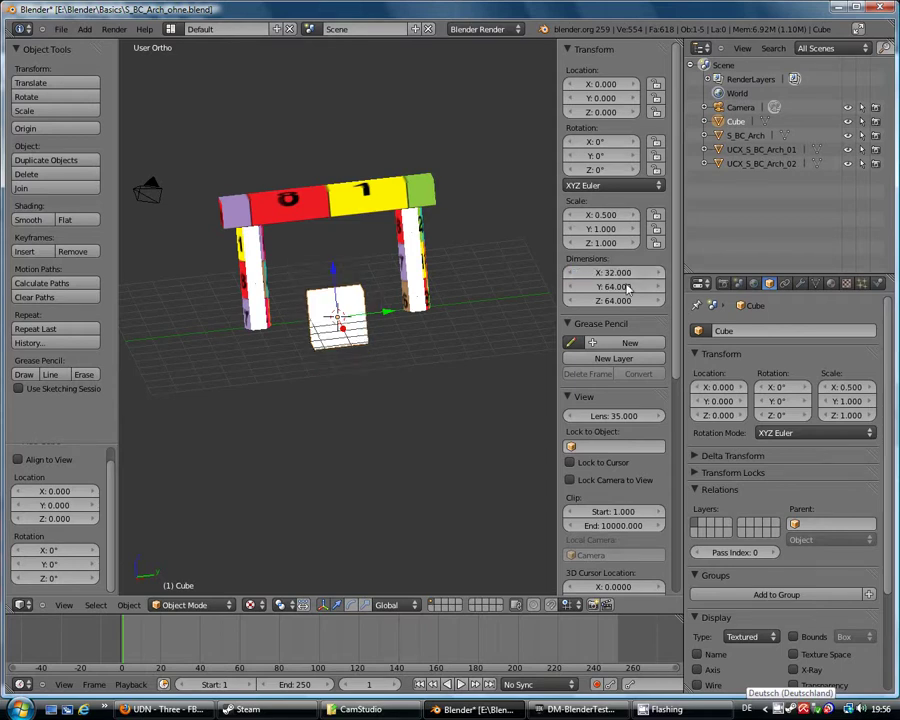
left_click(625, 288)
type("256")
key("Return")
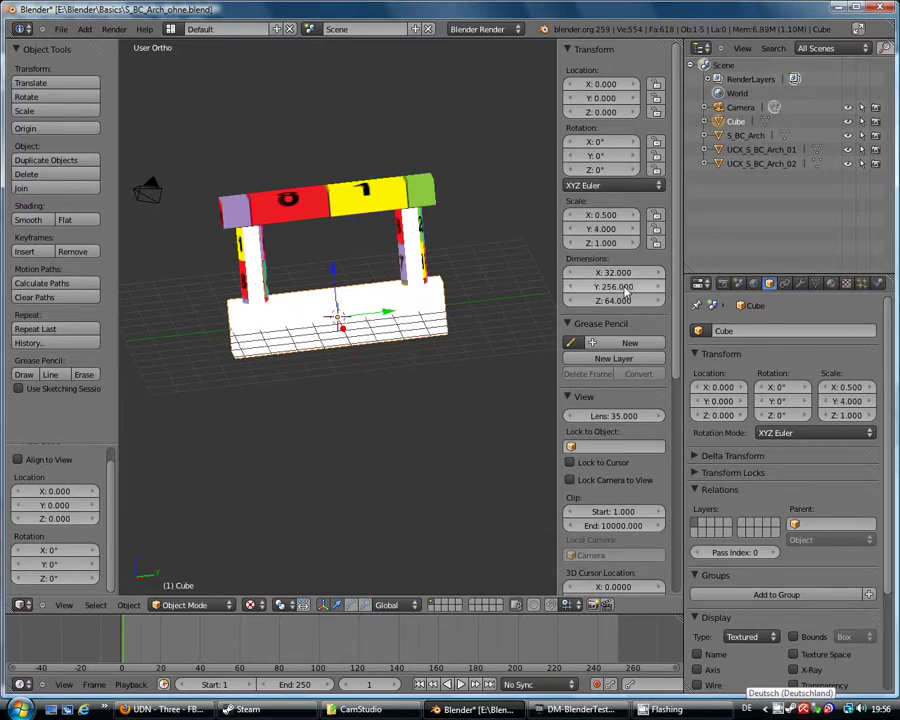
left_click(622, 302)
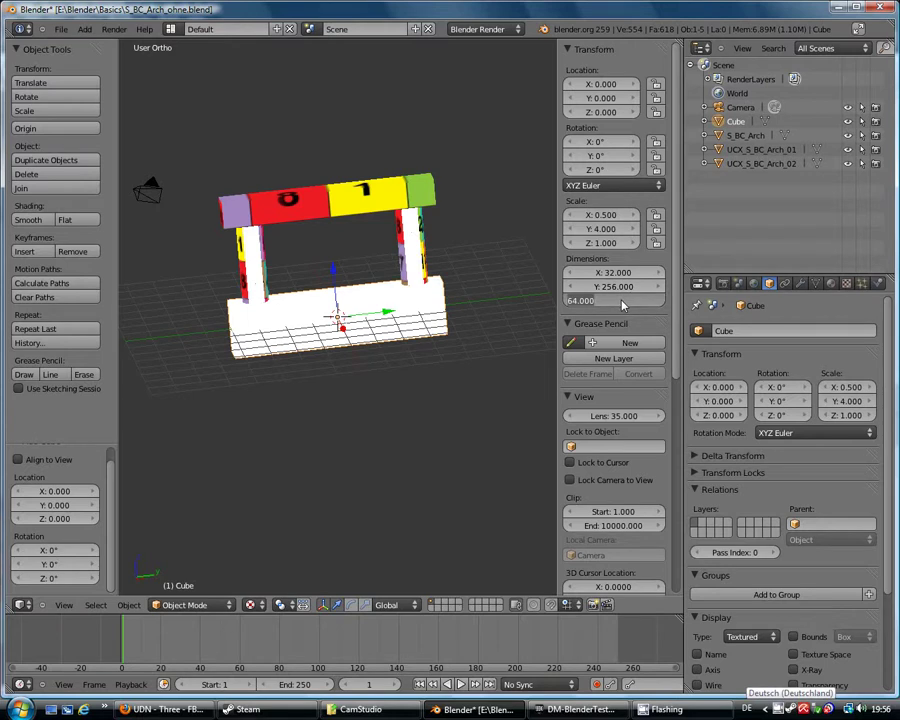
type("32")
key("Return")
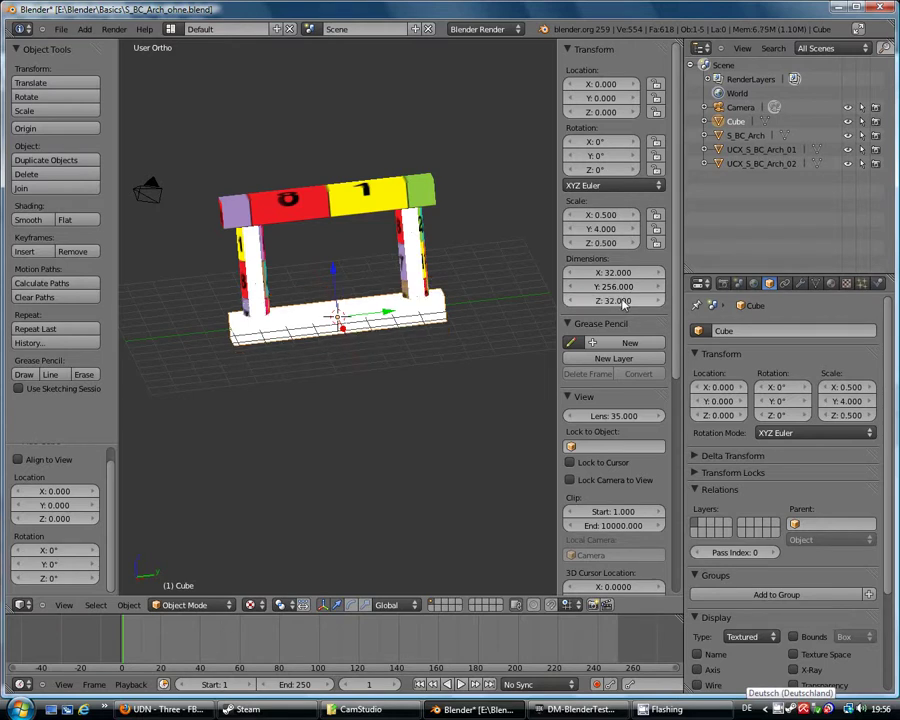
Raise the crossbeam cube to a Z location of 144 and rename it UCX_S_BC_Arch_03
left_click(613, 112)
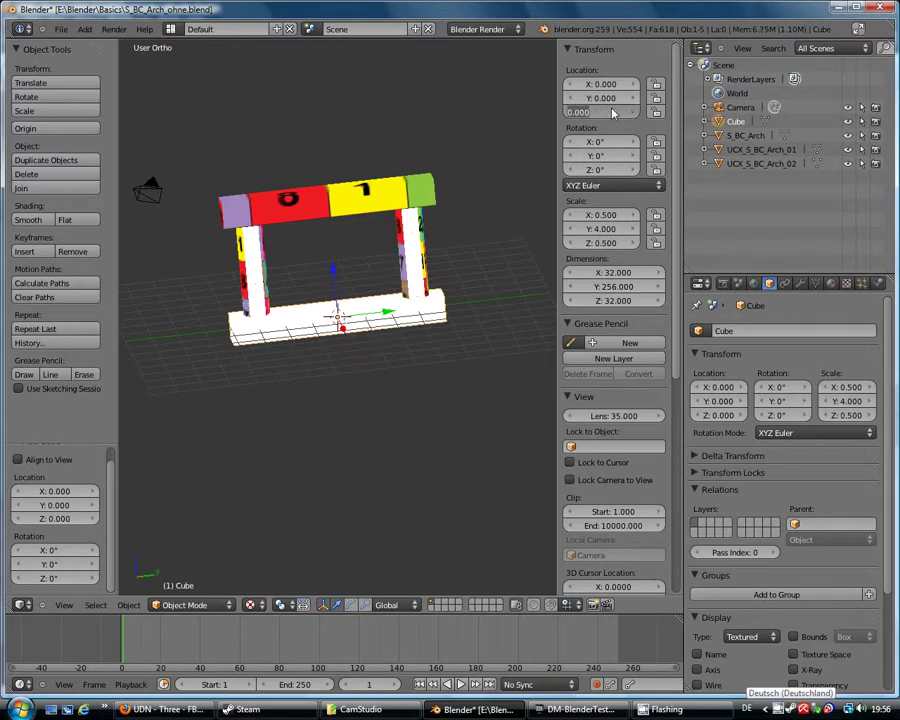
type("144")
key("Return")
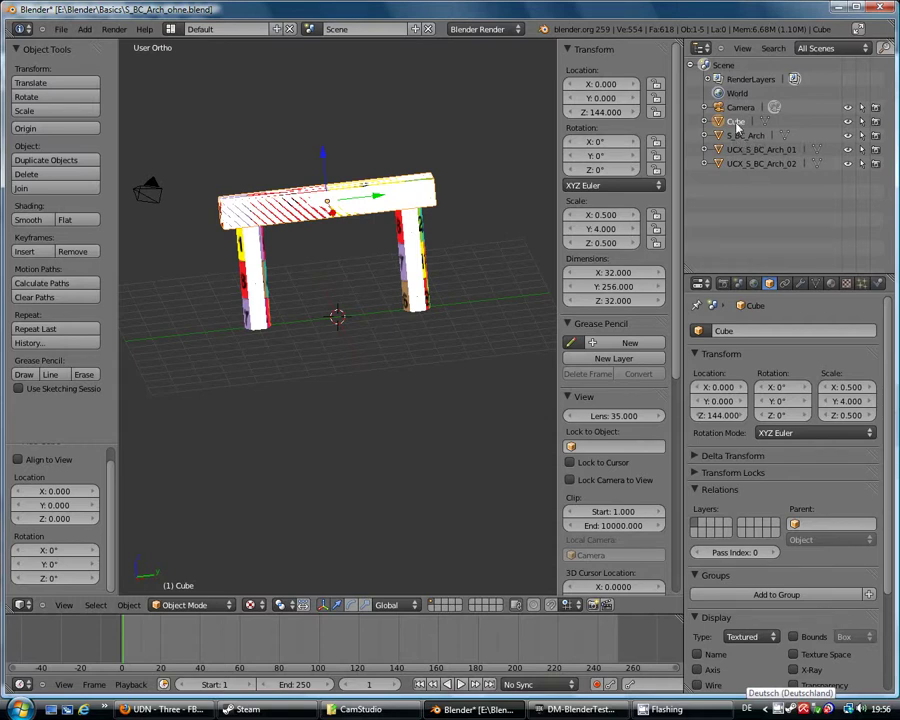
left_click(745, 331)
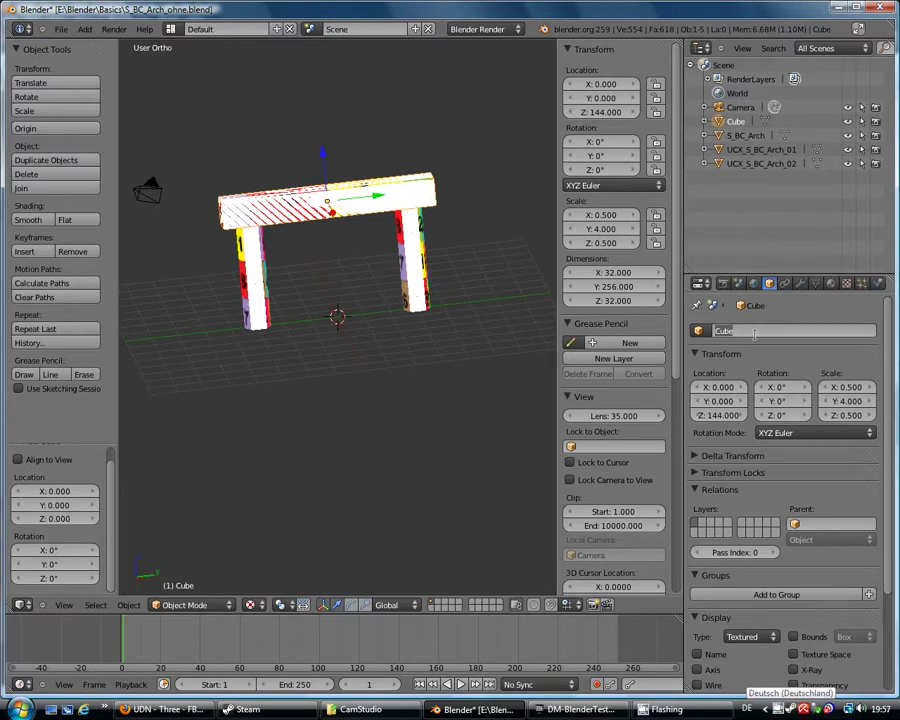
type("UCX_S_BC_Arch_03")
key("Return")
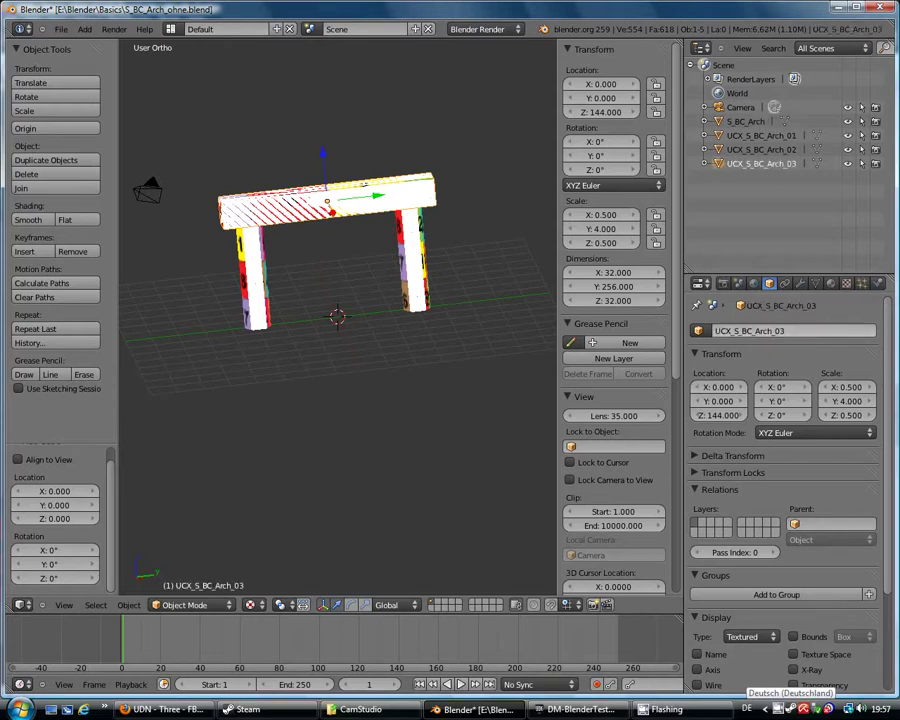
Select the S_BC_Arch mesh together with its three UCX collision meshes
left_click(740, 124)
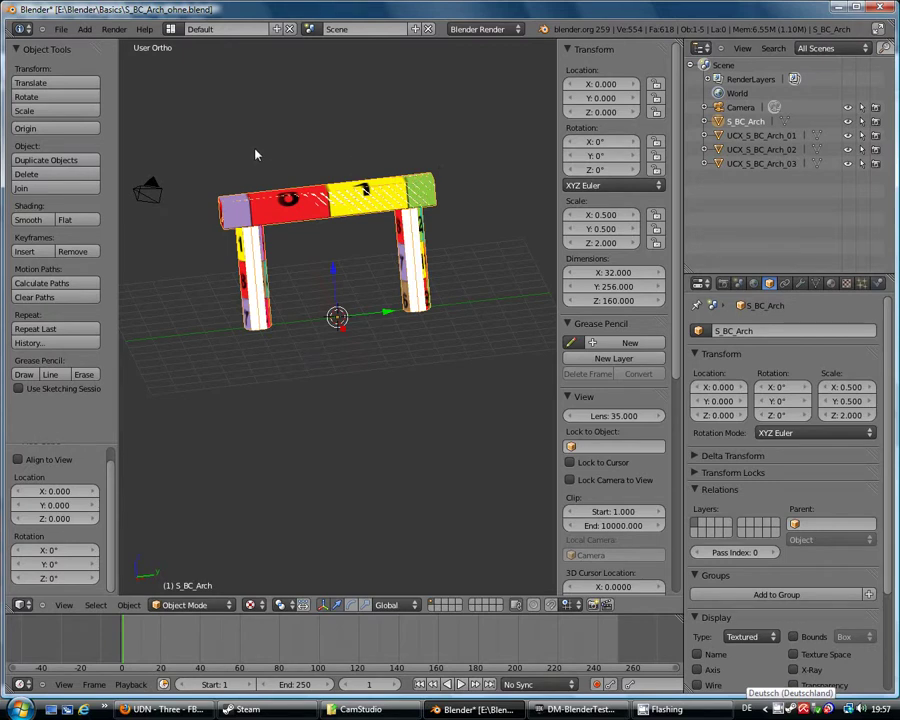
key("b")
left_click_drag(212, 139, 437, 251)
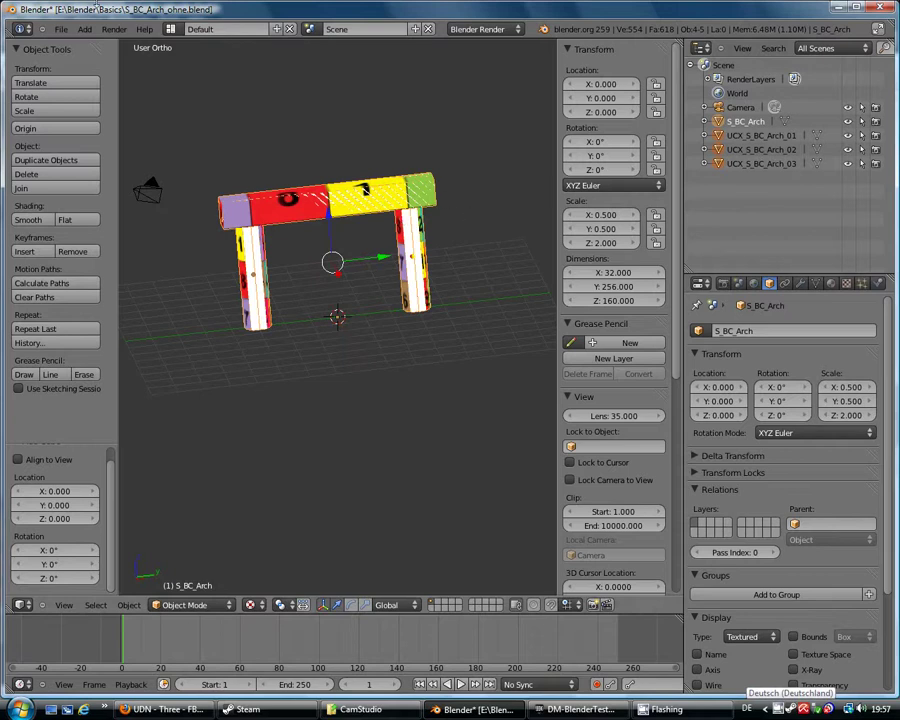
Save the scene as S_BC_Arch.blend in E:\Blender\Basics, overwriting the existing file of that name
left_click(61, 29)
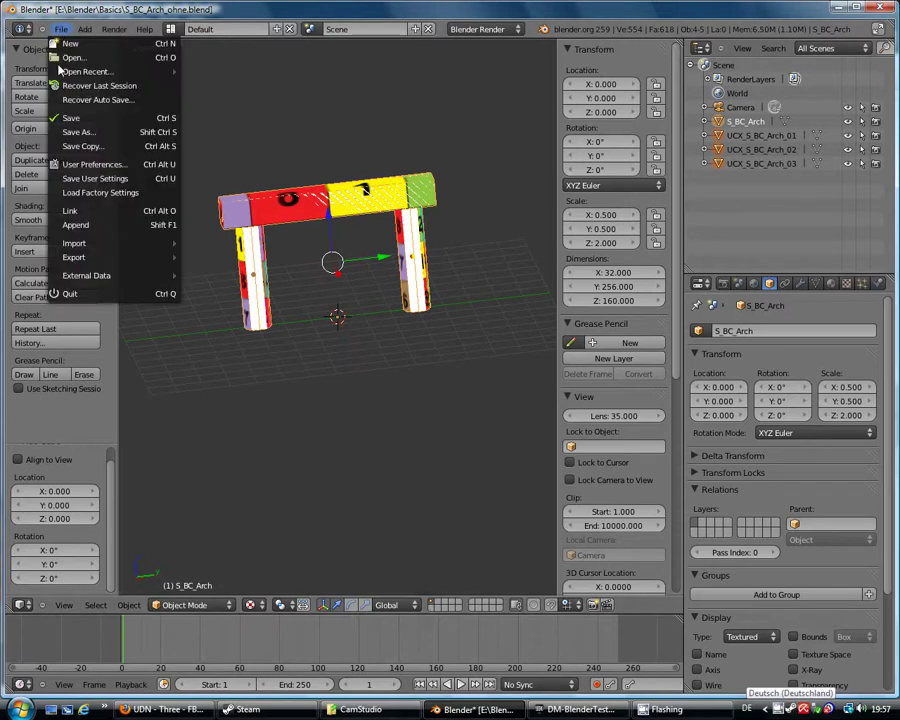
left_click(93, 134)
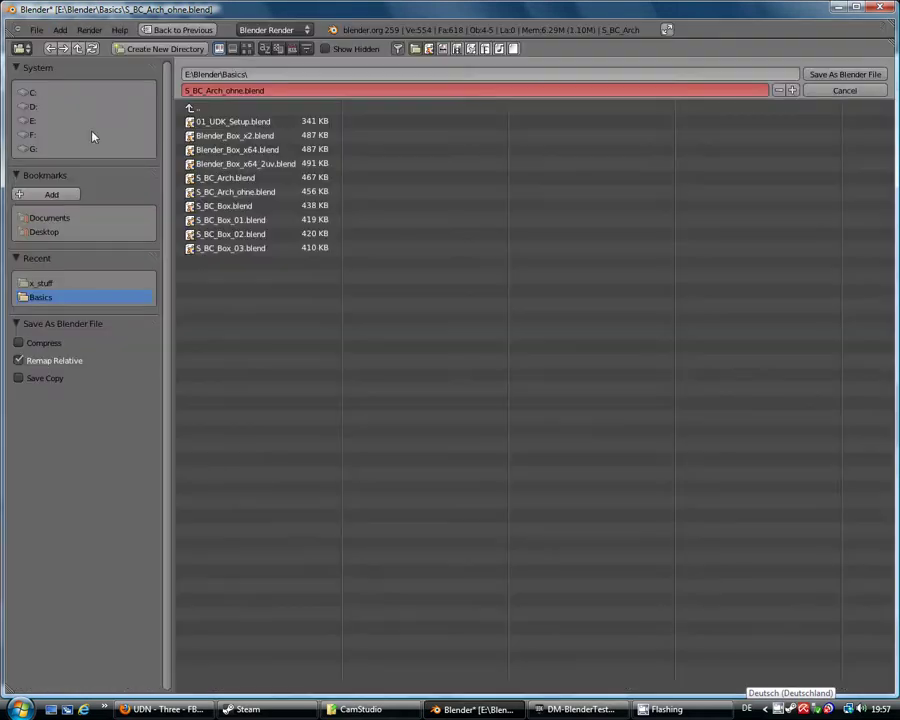
left_click(232, 180)
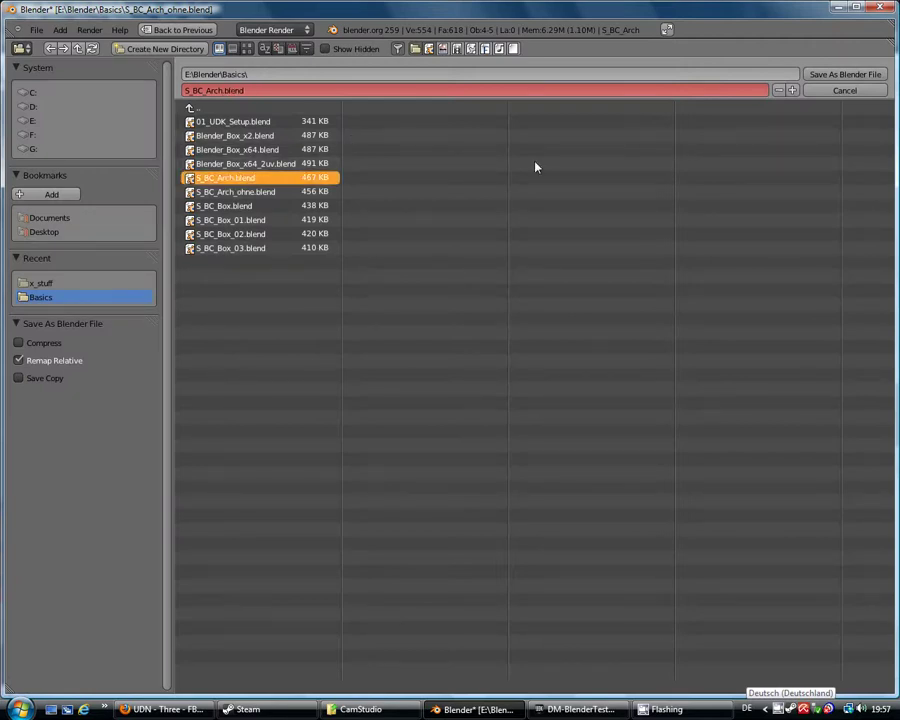
left_click(829, 76)
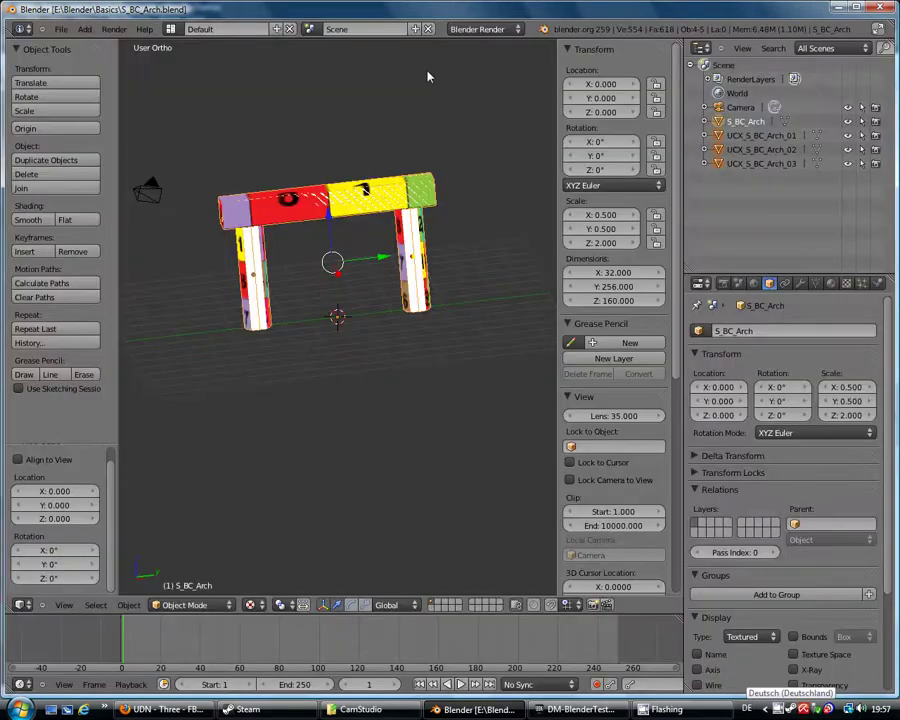
Export the arch and its collision meshes as Autodesk FBX, overwriting S_BC_Arch.fbx in E:\Blender\Basics
left_click(60, 29)
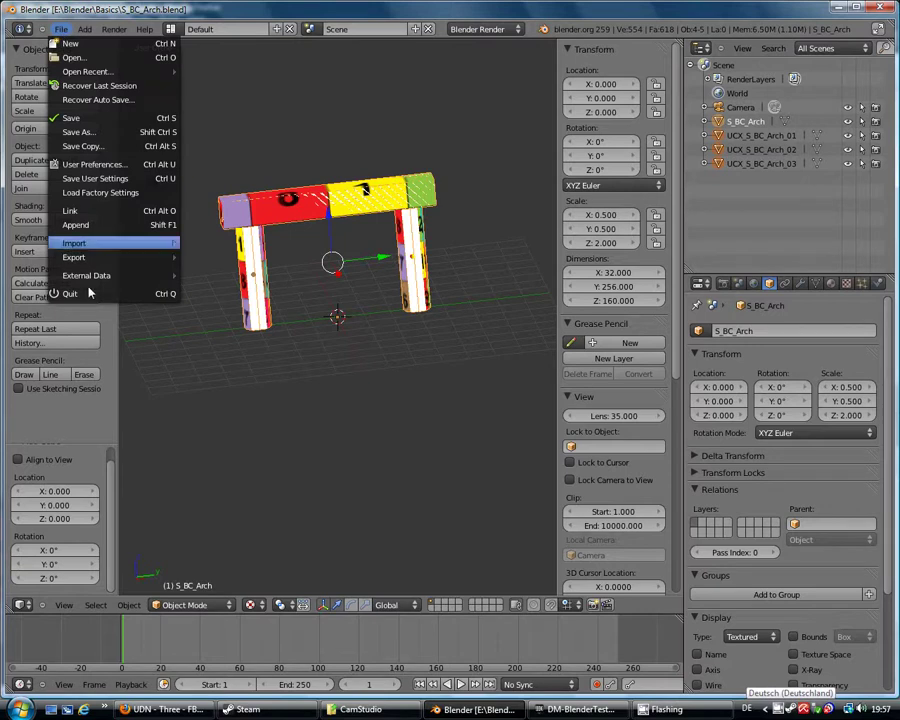
mouse_move(96, 258)
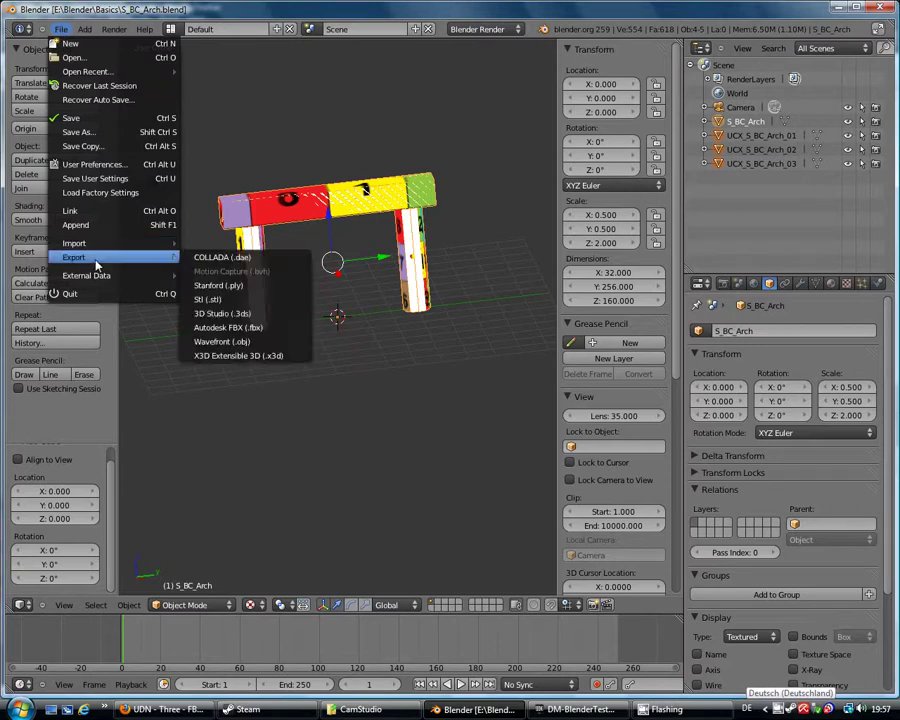
left_click(228, 330)
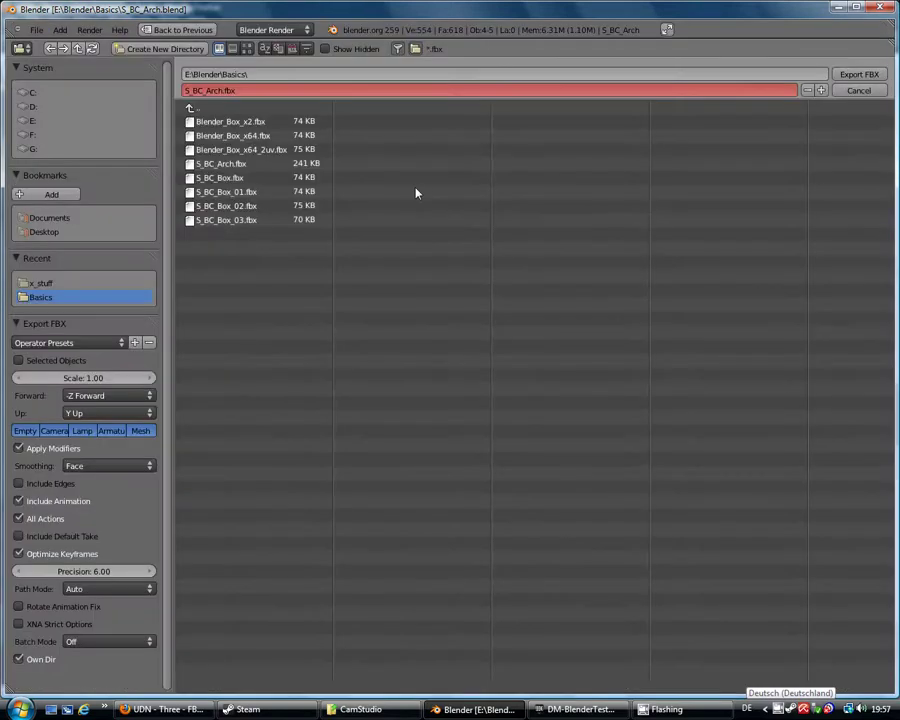
left_click(222, 165)
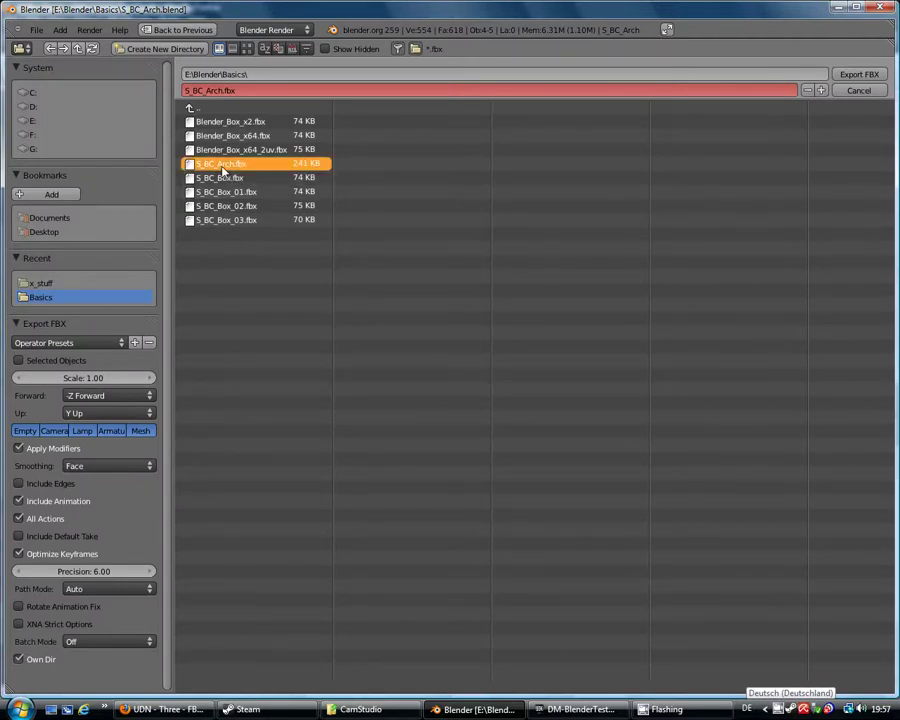
left_click(854, 77)
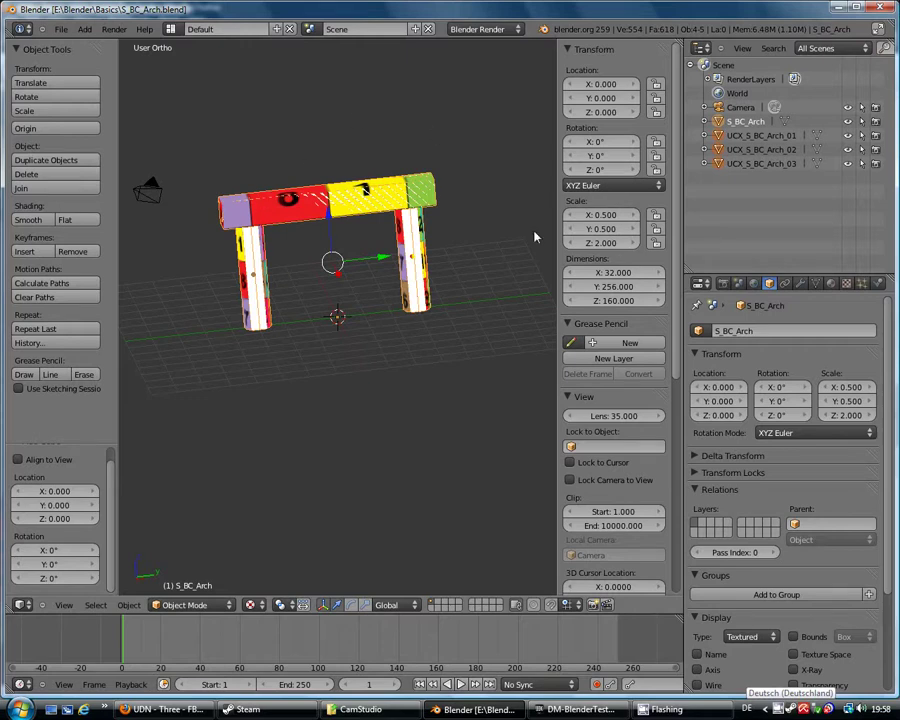
Switch to the Unreal Development Kit and import E:\Blender\Basics\S_BC_Arch.fbx as a static mesh into the Mesh group of BC_Content_Test
left_click(570, 709)
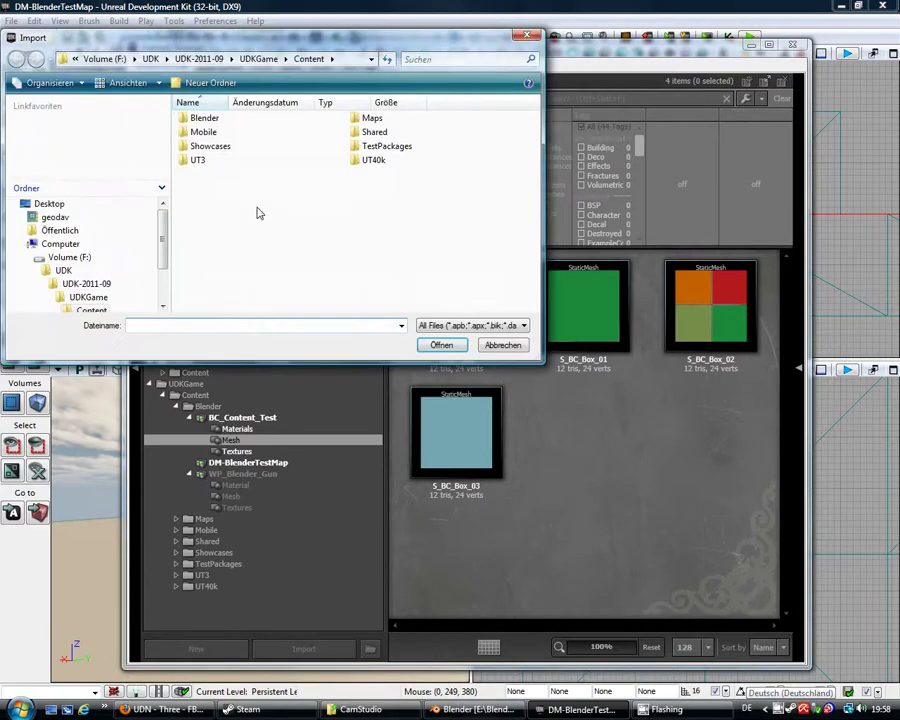
left_click_drag(161, 264, 159, 213)
left_click(27, 257)
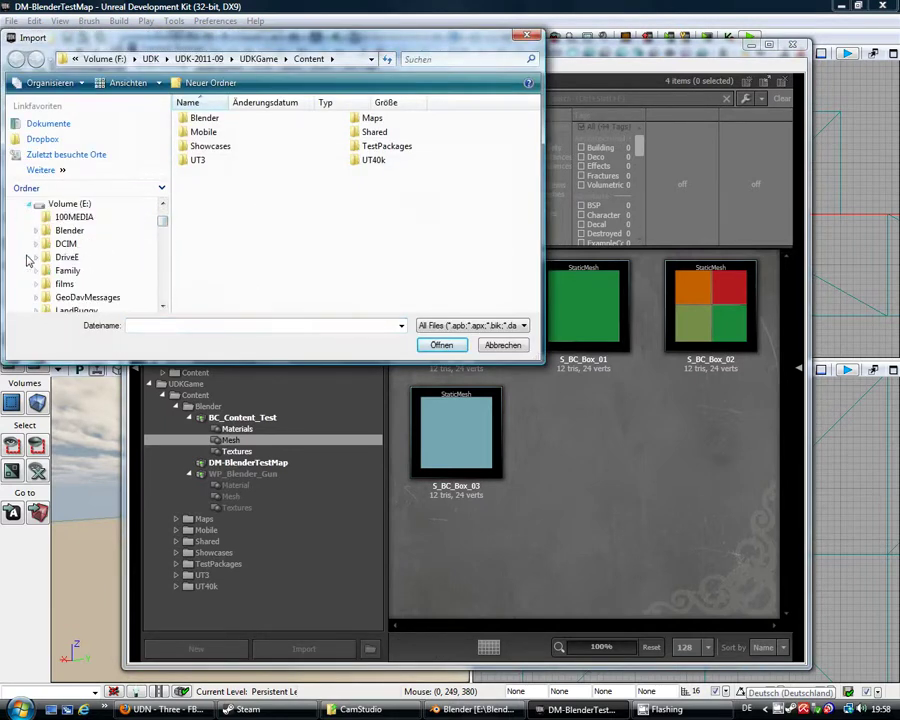
left_click(35, 231)
left_click(72, 257)
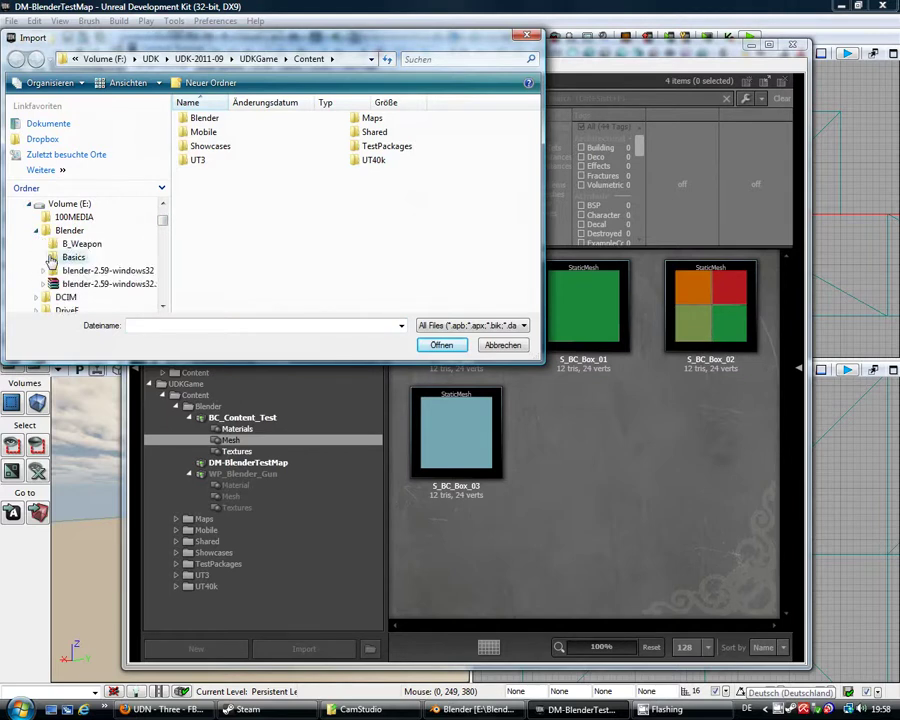
left_click(253, 147)
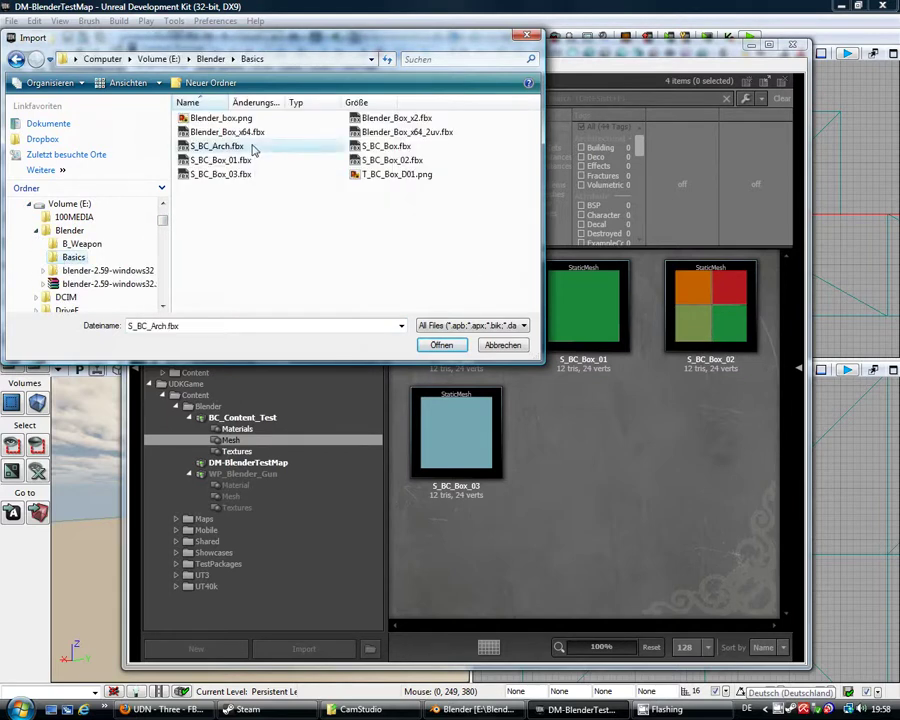
left_click(441, 345)
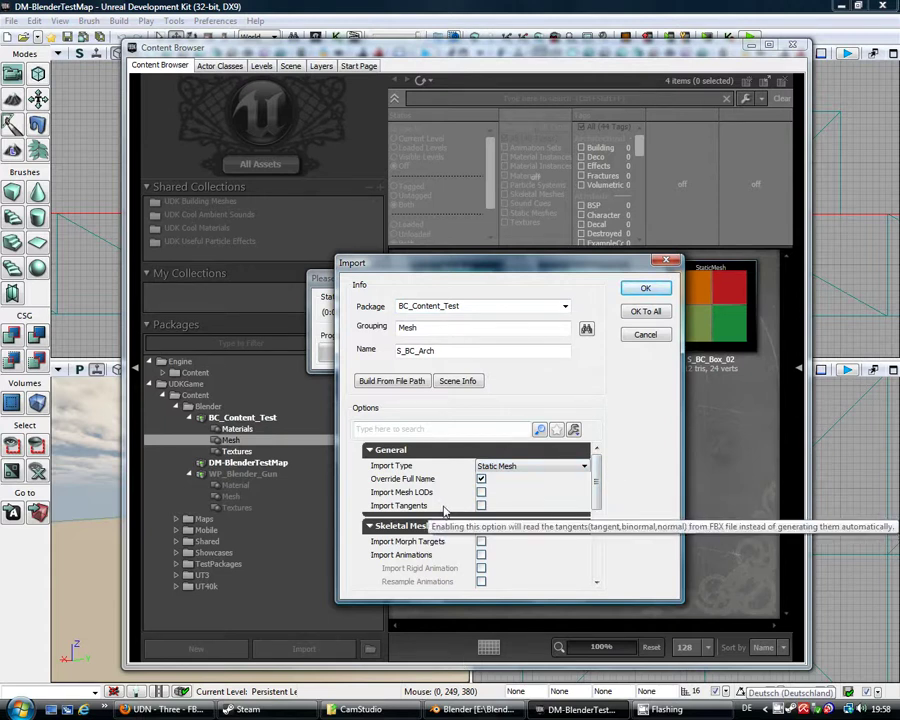
left_click_drag(598, 504, 597, 470)
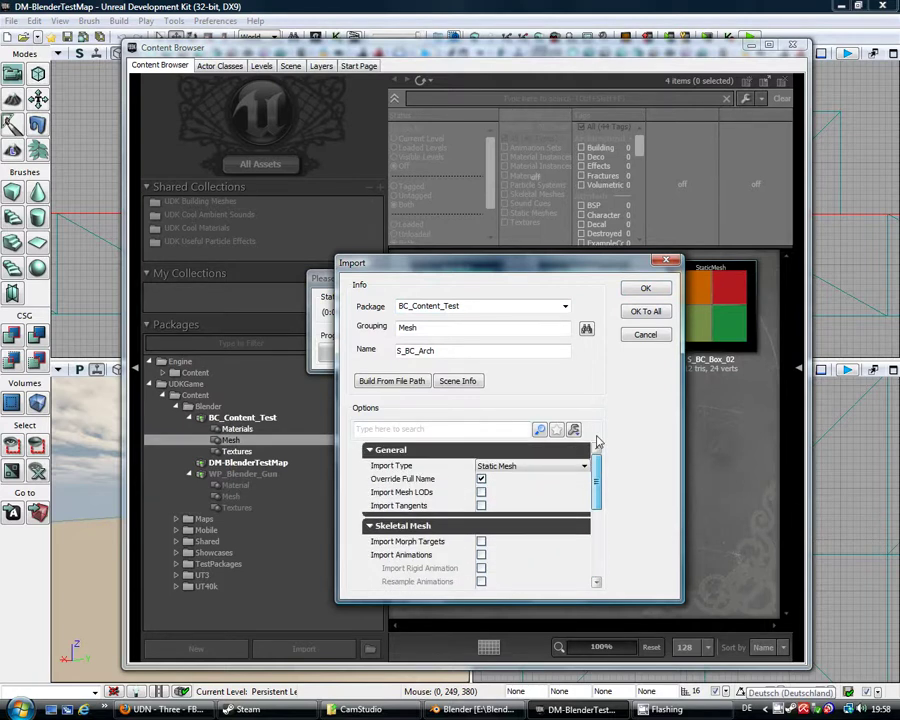
left_click(645, 290)
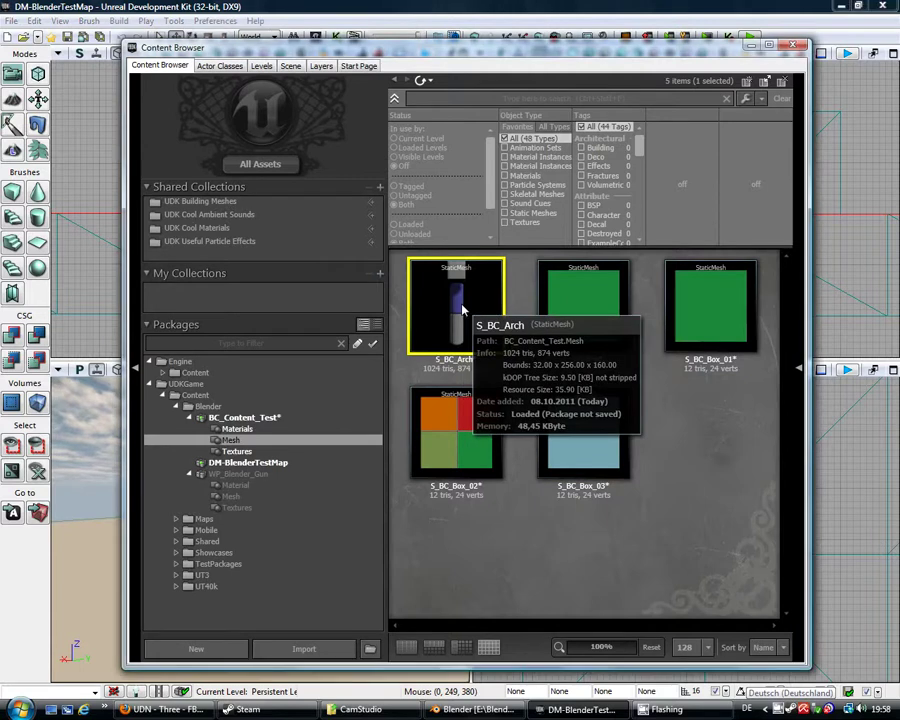
Open S_BC_Arch in the Static Mesh Editor, display its collision and examine the collision hulls around both pillars and the crossbeam
double_click(462, 310)
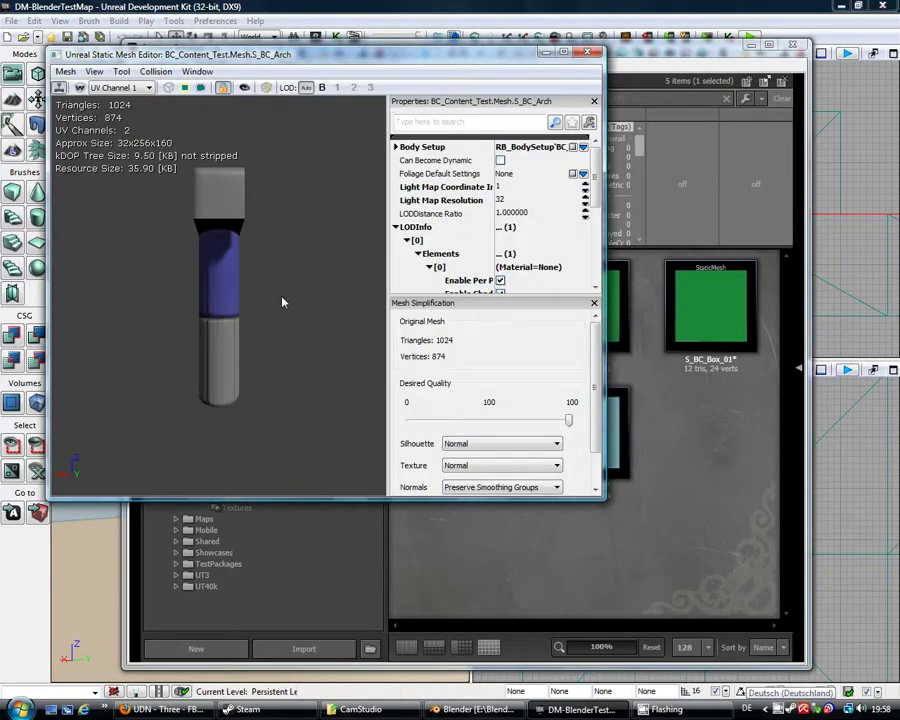
left_click_drag(265, 301, 254, 190)
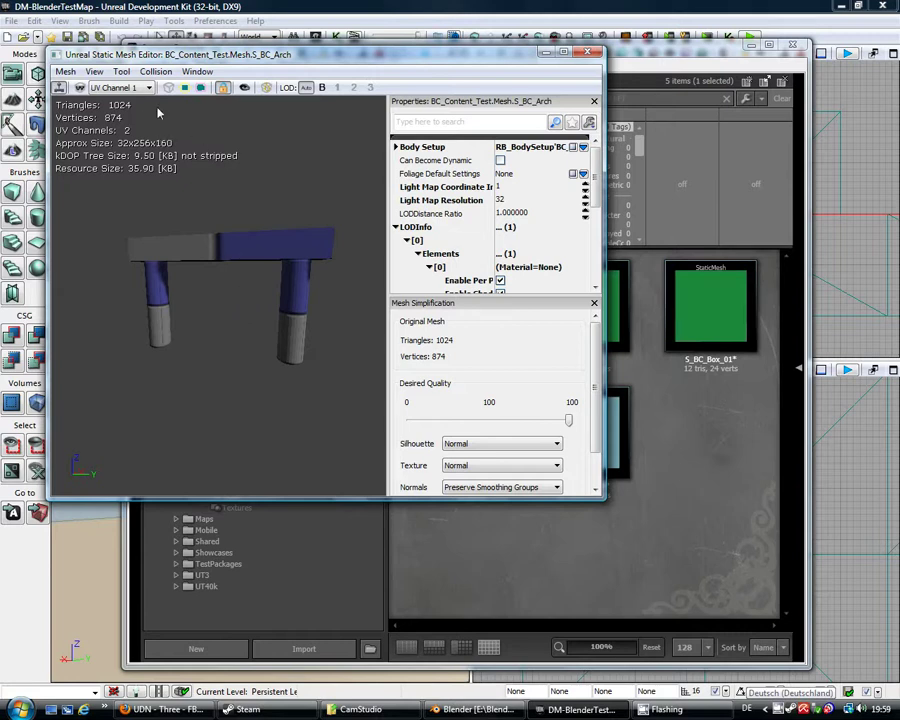
left_click(94, 72)
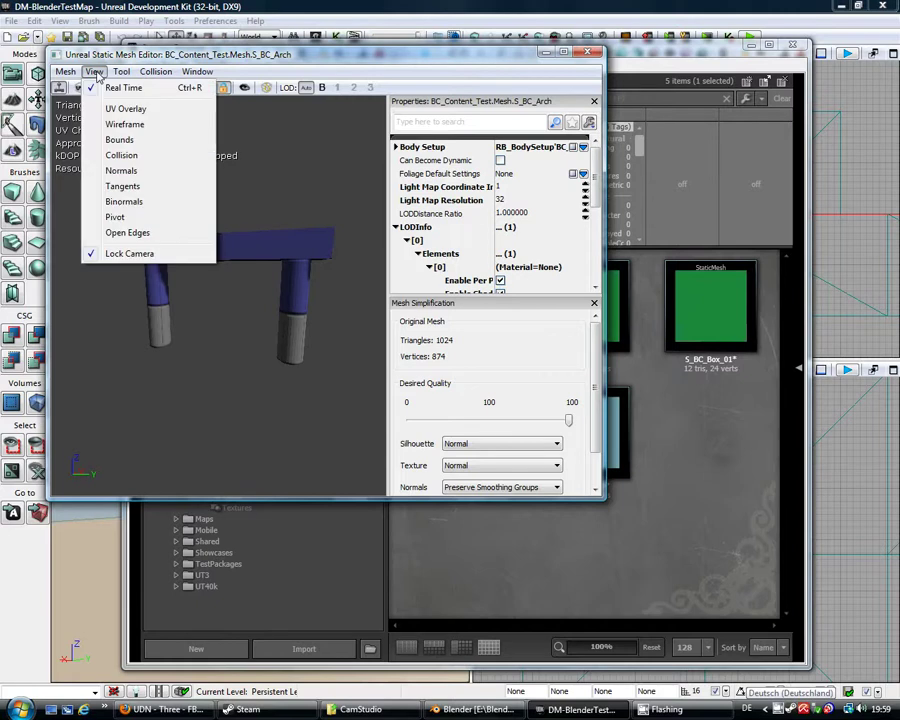
left_click(121, 157)
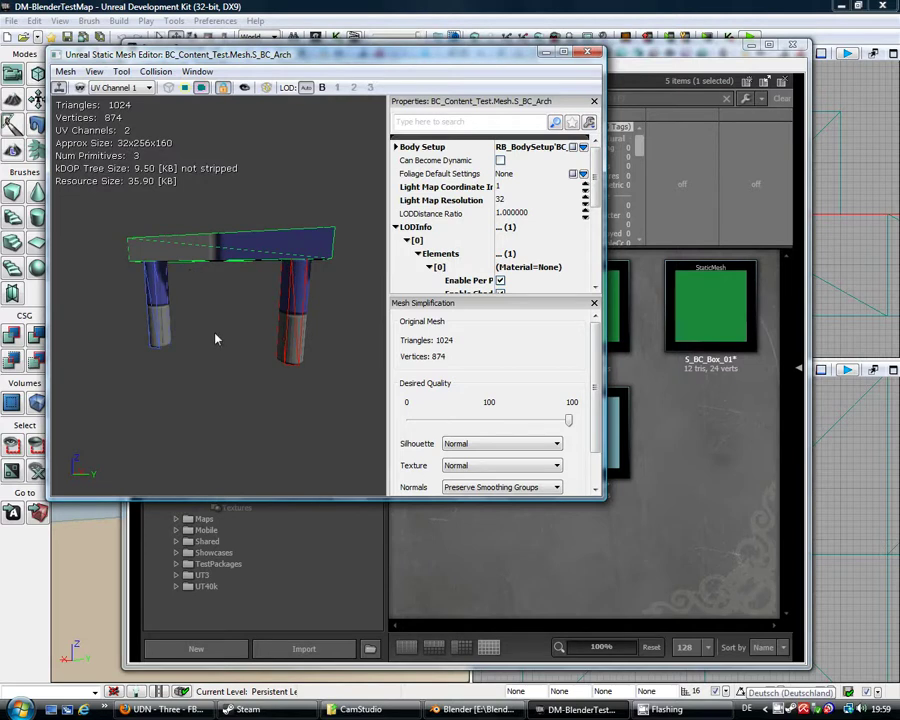
left_click_drag(228, 341, 246, 346)
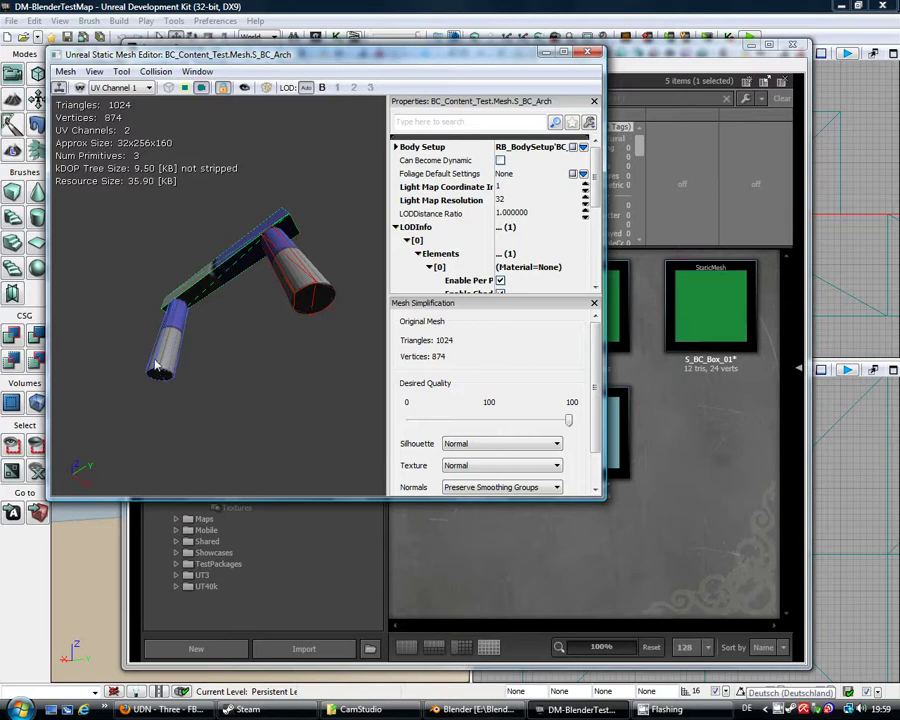
left_click_drag(237, 346, 447, 305)
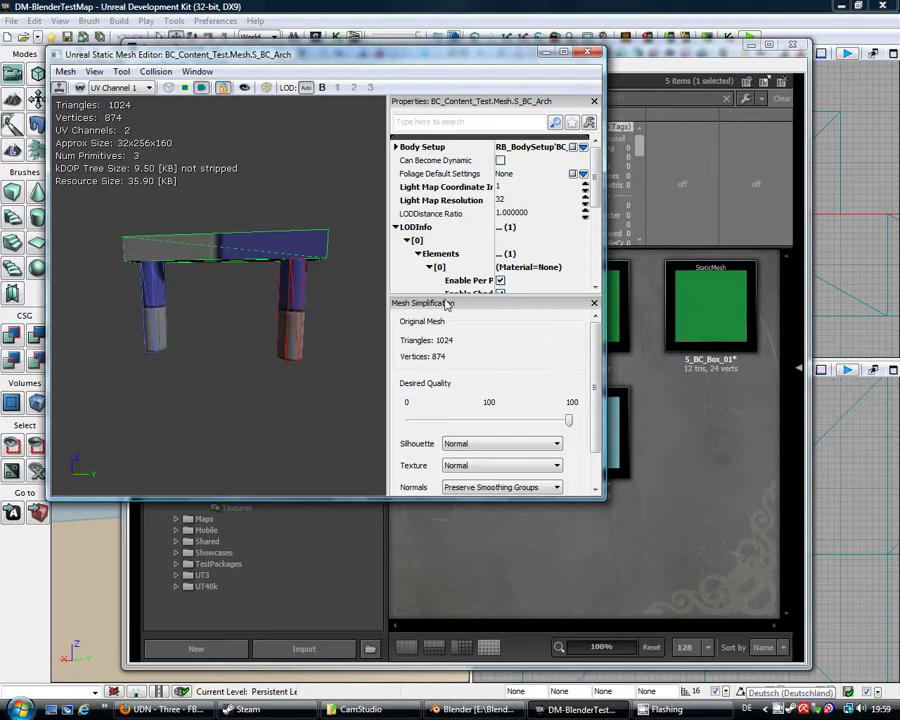
Assign the M_Blender_box material to the LODInfo element of the S_BC_Arch mesh and close its editor
left_click(754, 525)
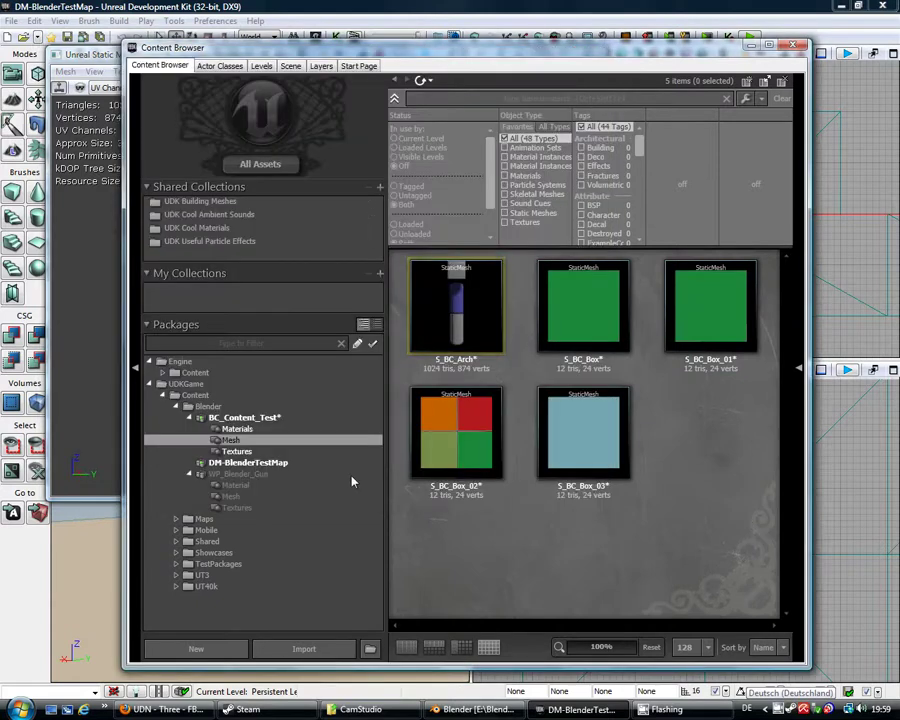
left_click(237, 429)
left_click(577, 326)
left_click(104, 57)
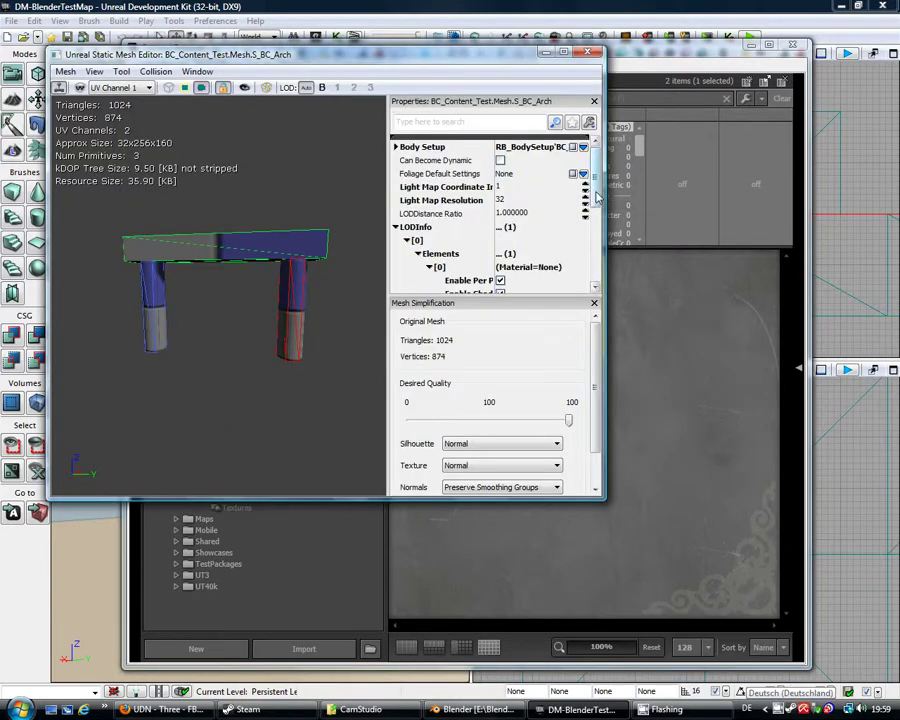
scroll(596, 197, "down", 2)
left_click(562, 225)
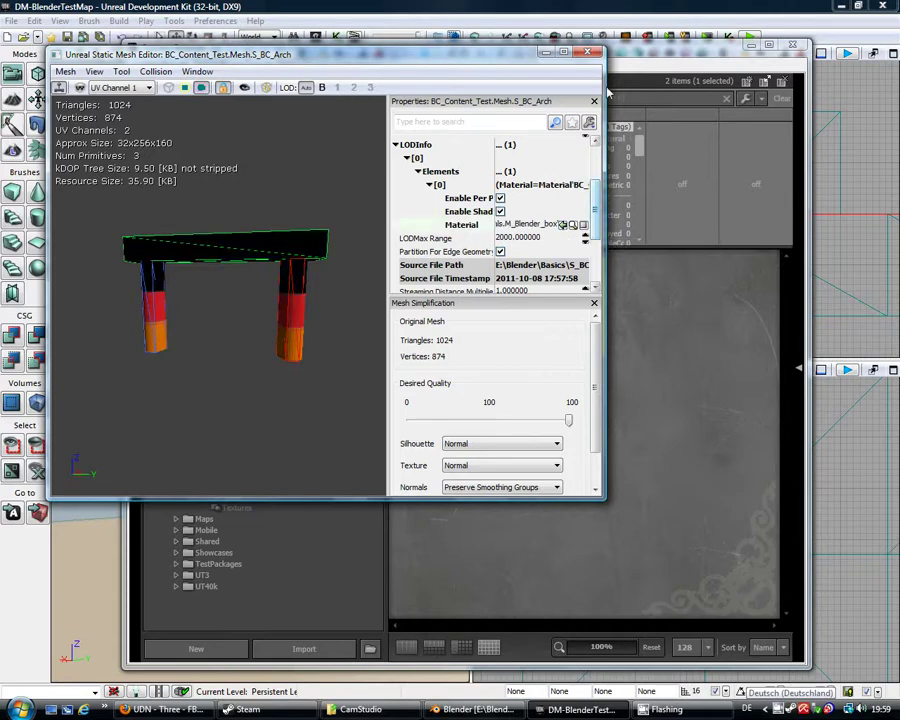
left_click(588, 52)
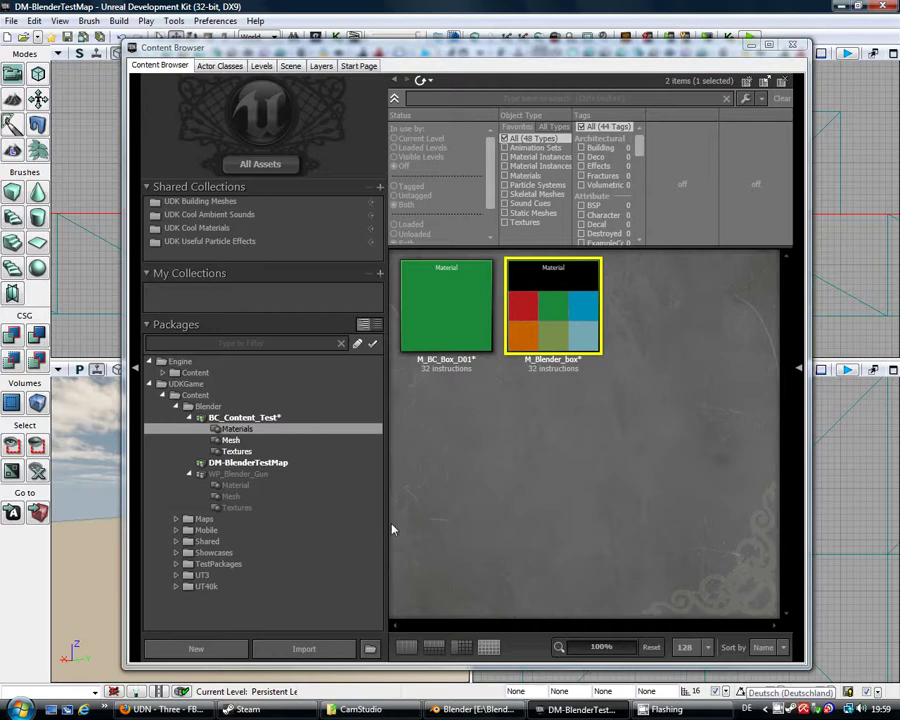
Reopen S_BC_Arch from the Mesh group in the Static Mesh Editor and inspect the material on the pillars and crossbeam
left_click(229, 440)
double_click(456, 310)
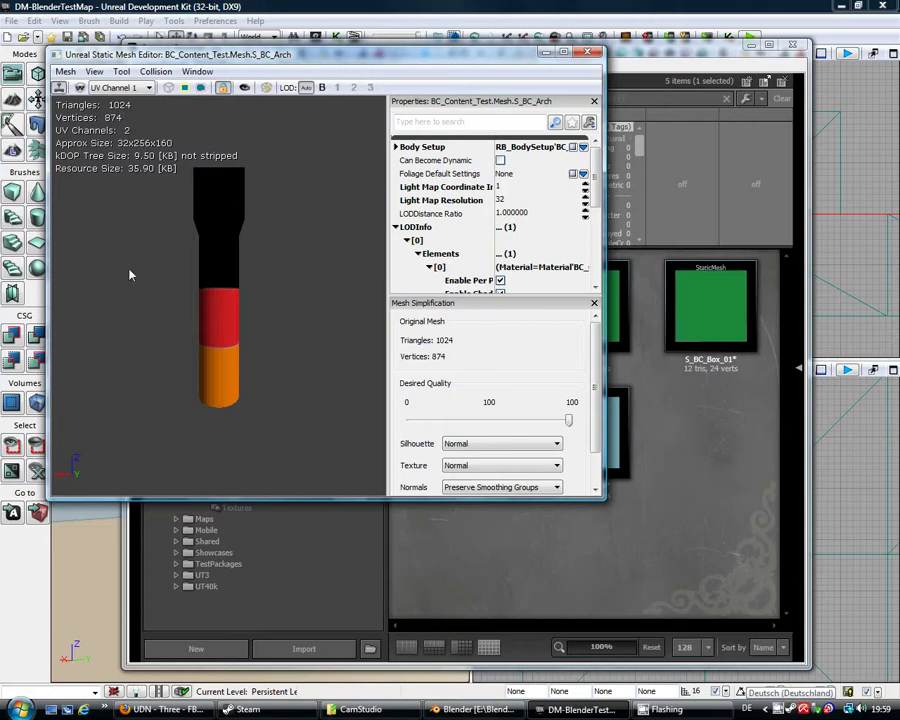
left_click_drag(430, 56, 437, 498)
left_click_drag(360, 495, 390, 146)
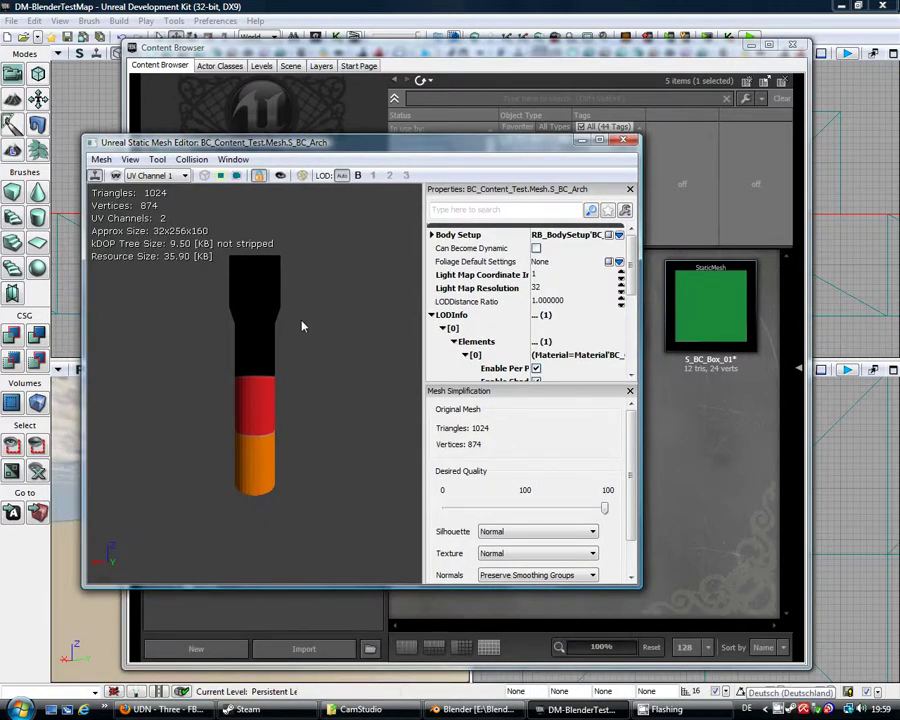
left_click_drag(297, 327, 176, 345)
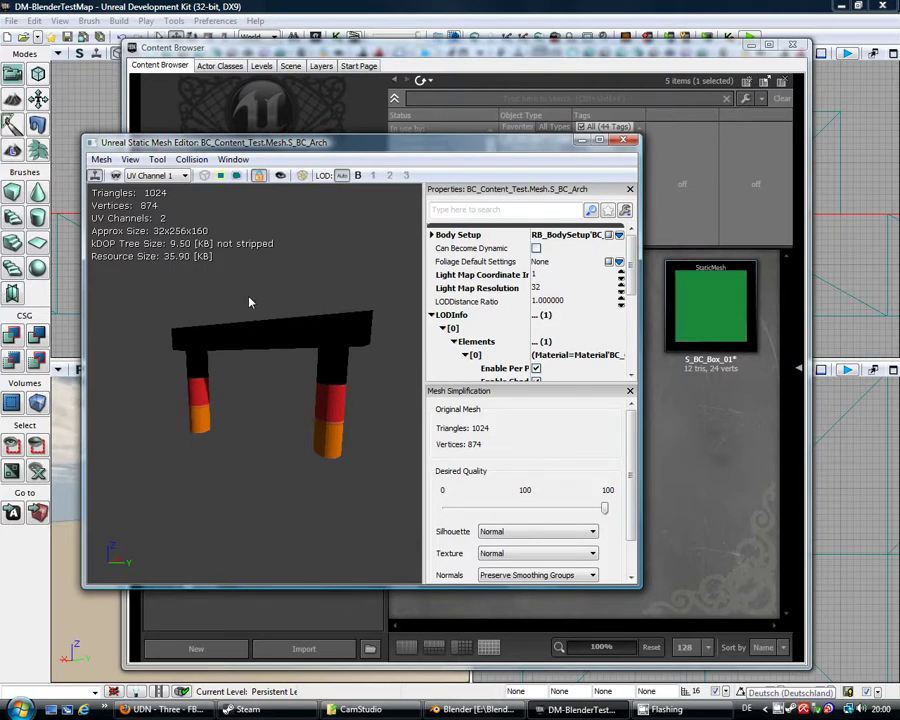
Save the current view of S_BC_Arch as its thumbnail angle and close the Static Mesh Editor
left_click(158, 161)
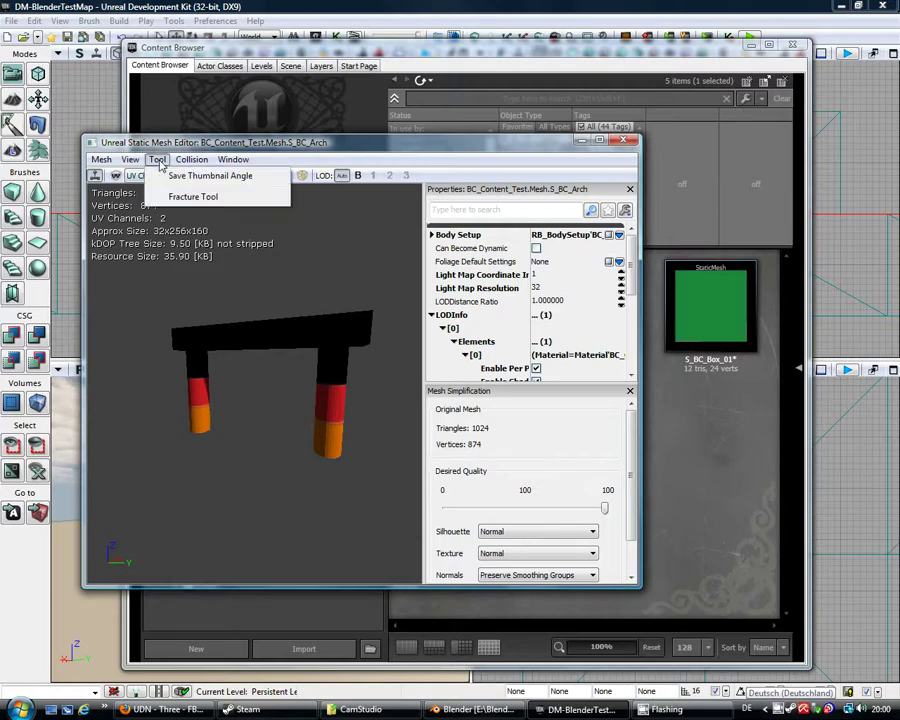
left_click(241, 176)
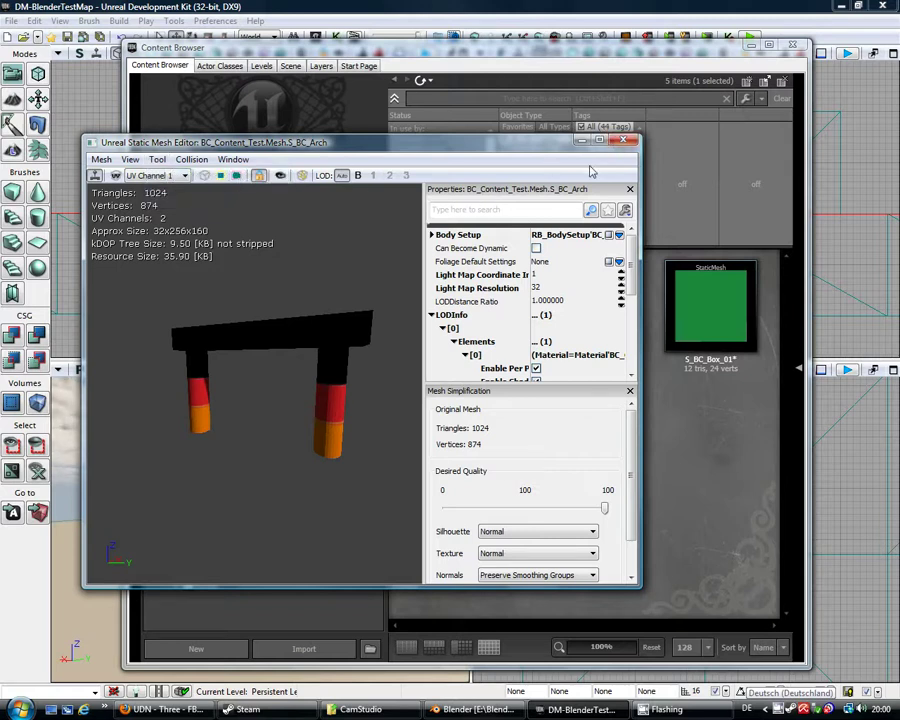
left_click(625, 142)
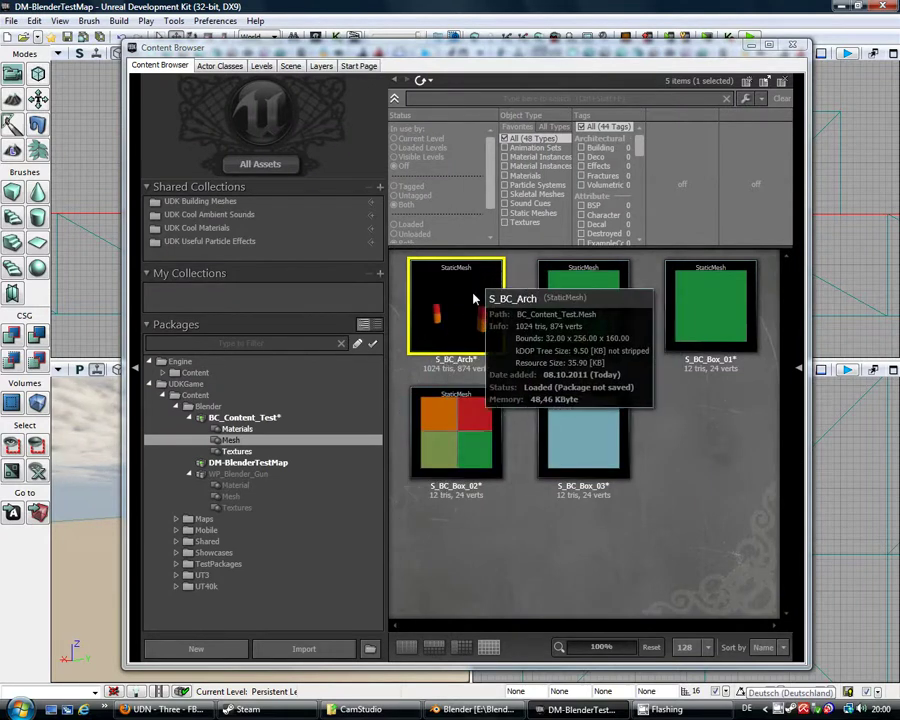
Save the BC_Content_Test package in the Content Browser
left_click(244, 418)
right_click(246, 420)
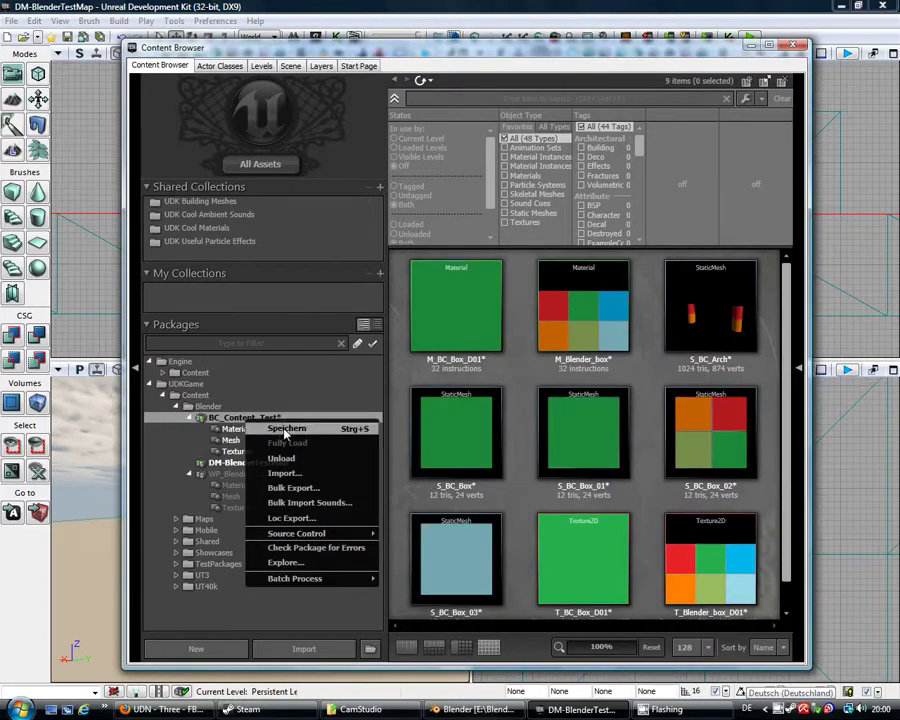
left_click(286, 429)
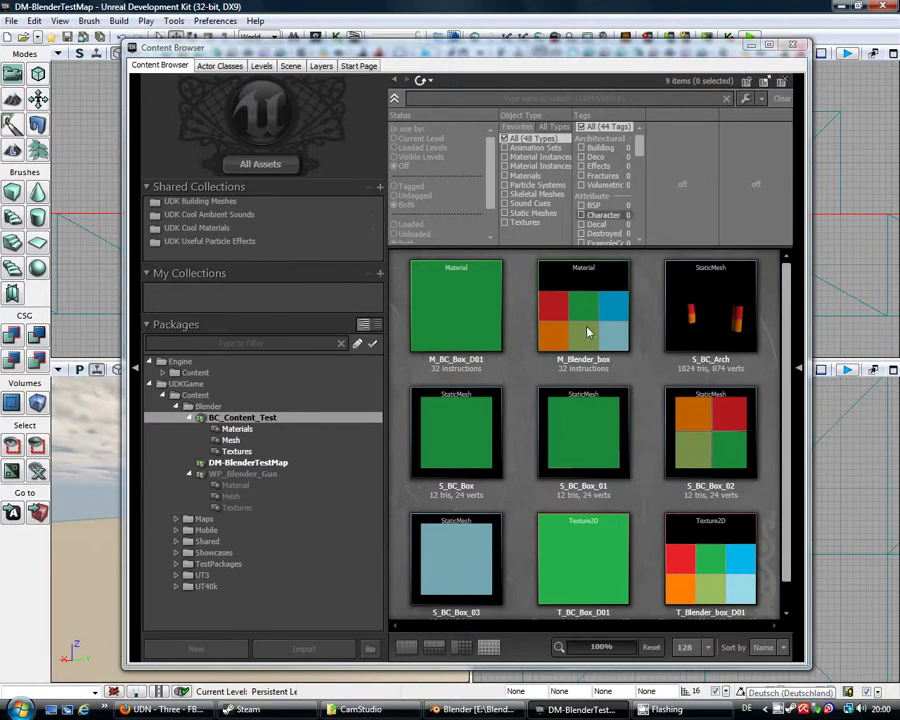
Place the S_BC_Arch static mesh in the level beside the boxes in the perspective view and close the Content Browser
left_click_drag(503, 70, 625, 69)
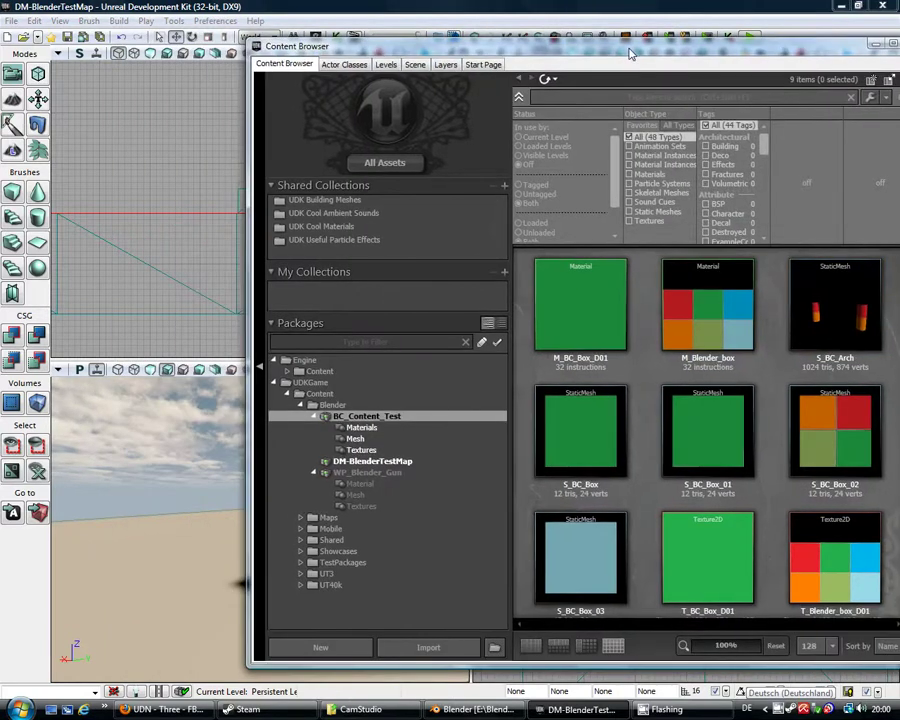
left_click_drag(833, 305, 170, 580)
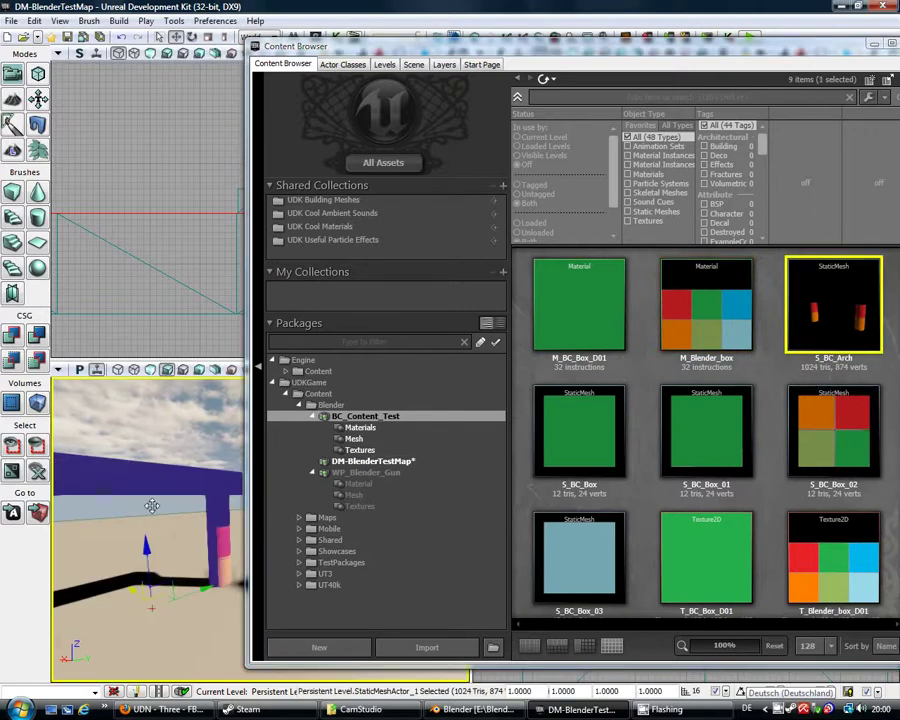
left_click_drag(717, 47, 553, 81)
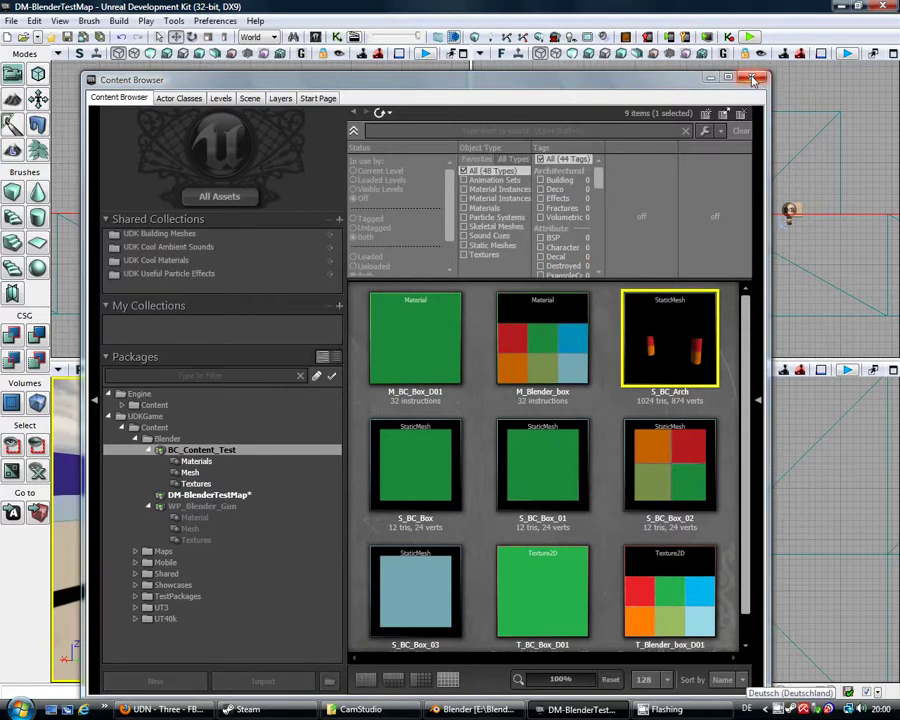
left_click(754, 79)
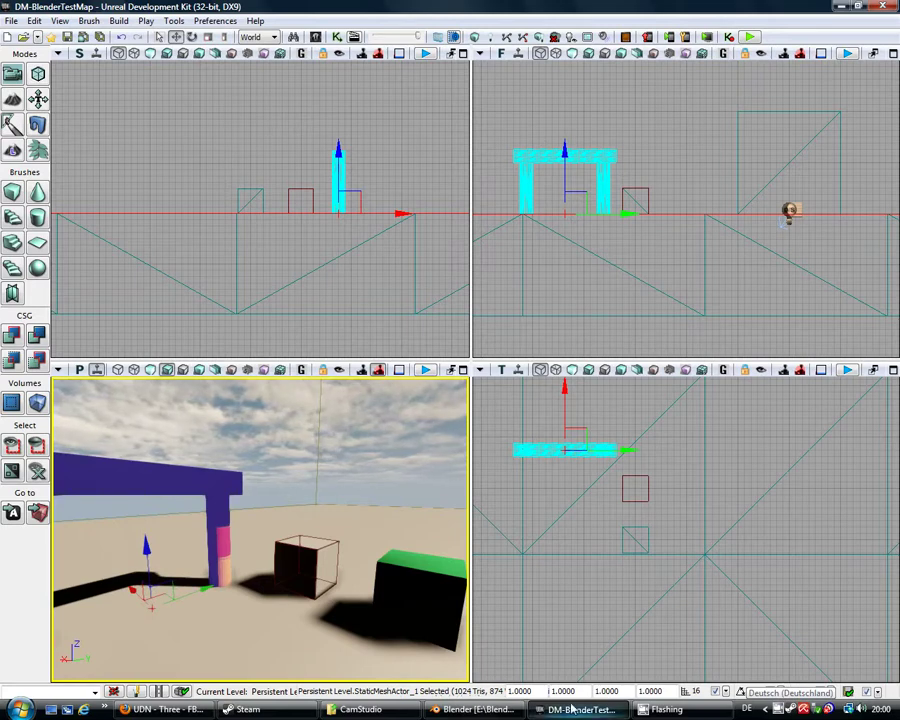
Switch to Blender, hide the three UCX_S_BC_Arch collision meshes and compare the arch's origin with its pivot in the UDK level
left_click(477, 709)
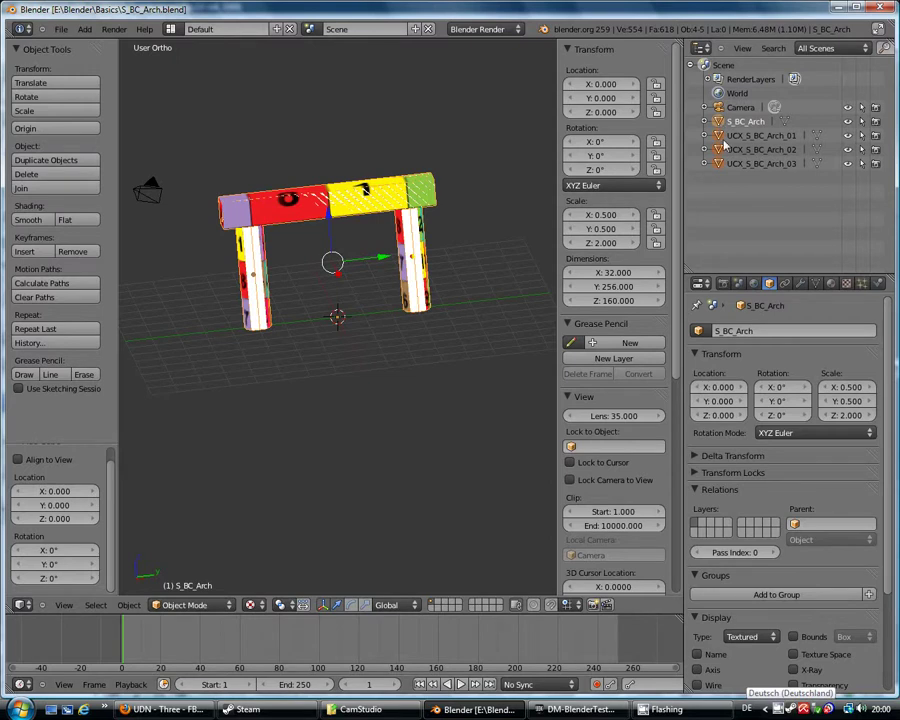
left_click(848, 137)
left_click(848, 151)
left_click(848, 164)
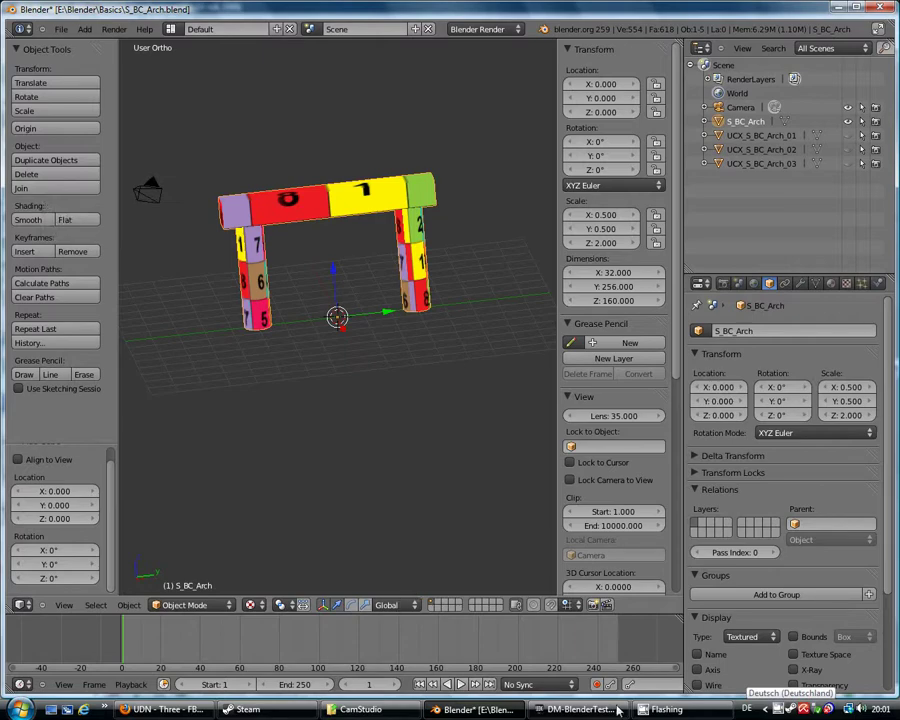
left_click(558, 709)
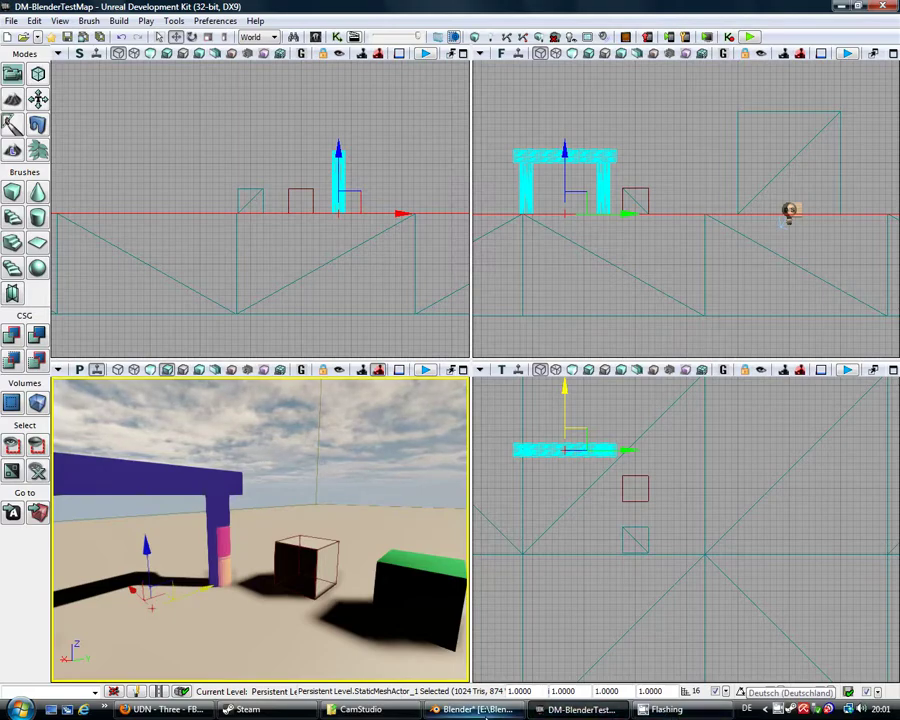
left_click(478, 710)
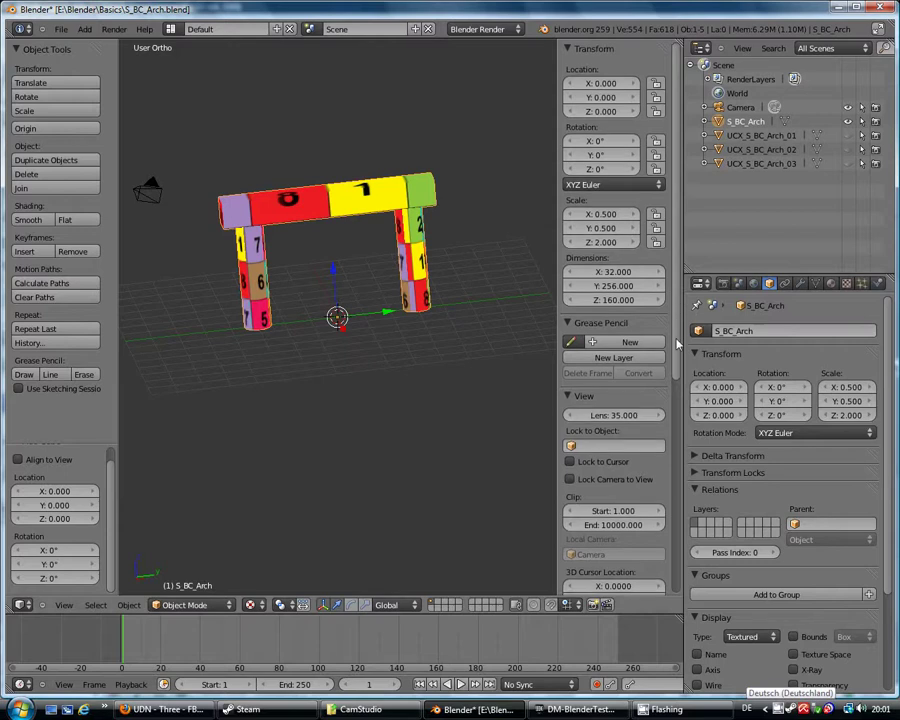
Reset all 3D cursor location values to their defaults and open the Origin options for S_BC_Arch
scroll(676, 397, "down", 3)
scroll(676, 397, "down", 1)
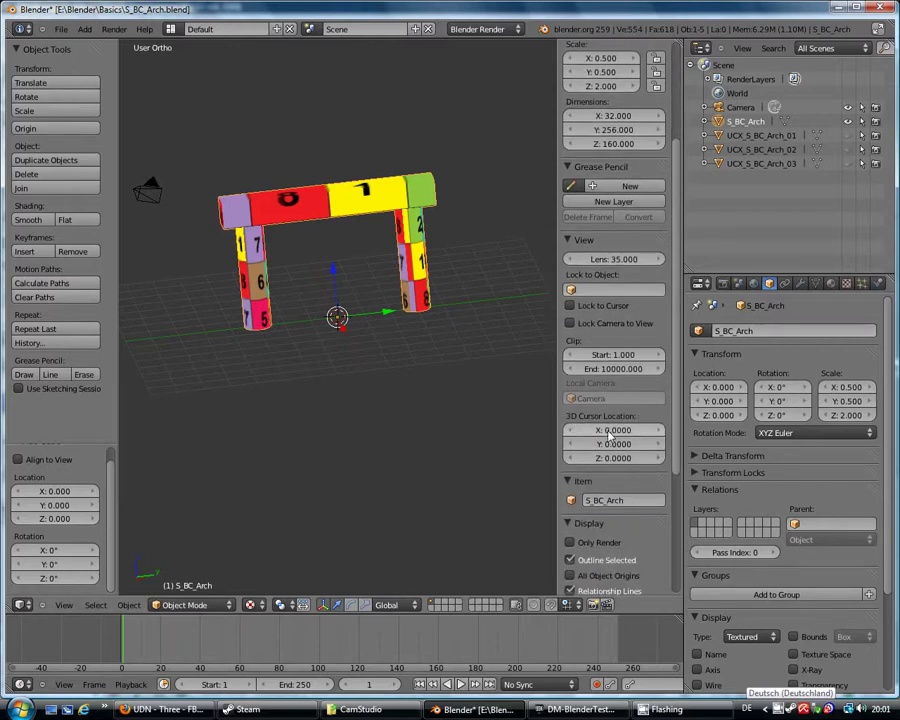
right_click(609, 432)
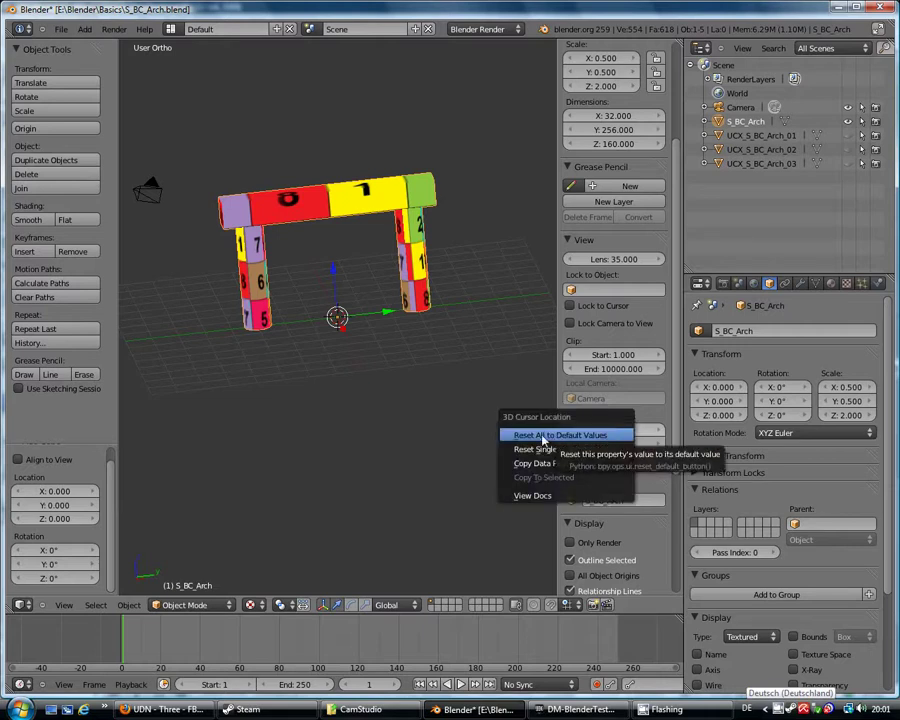
left_click(562, 436)
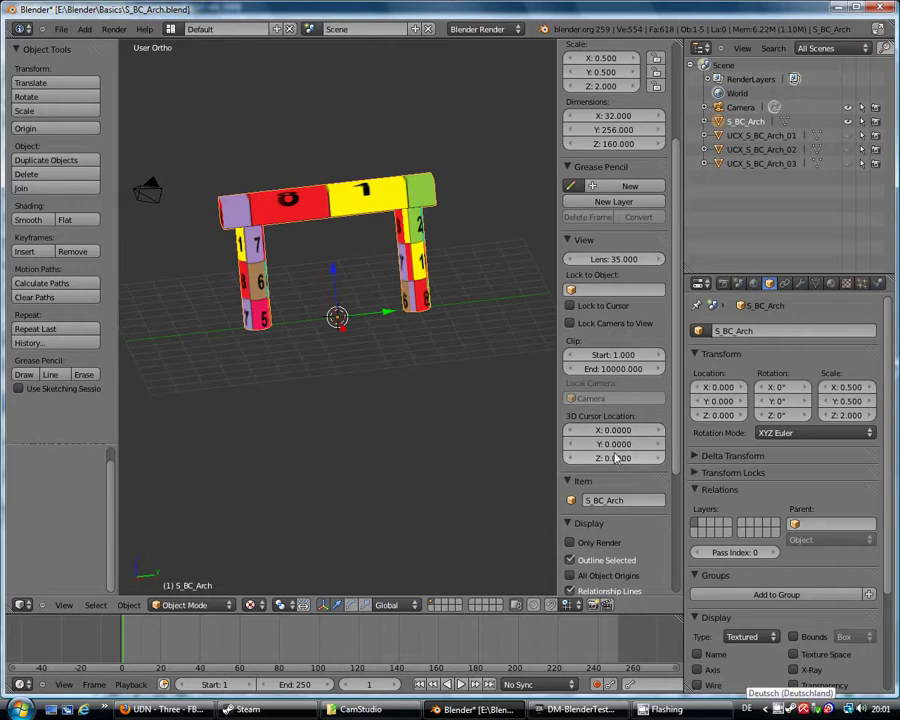
left_click(30, 130)
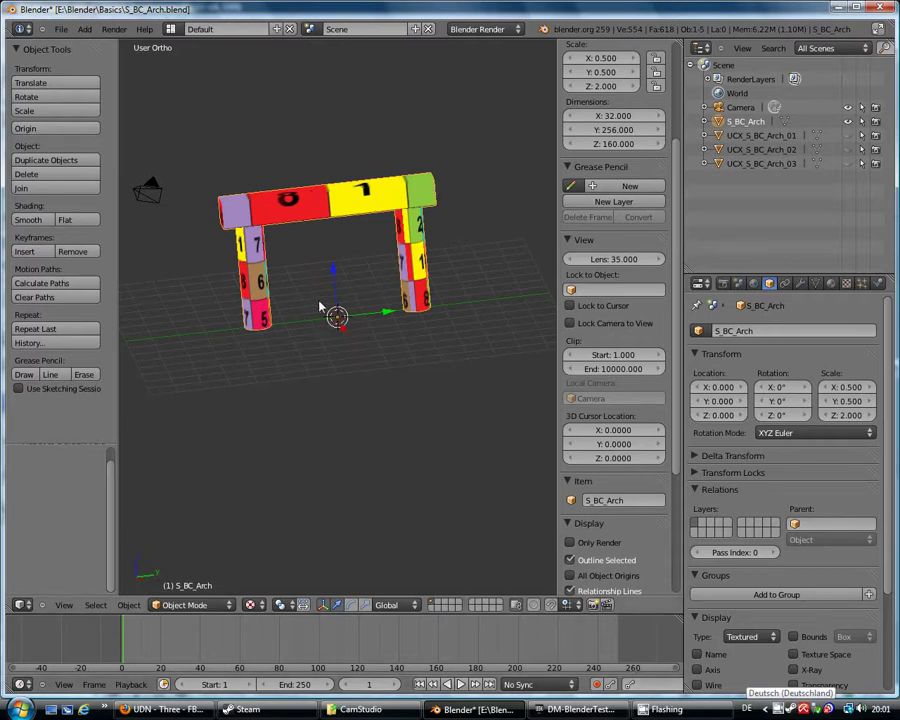
Switch to the Unreal Development Kit, shift the placed arch slightly along the X axis and run a level build, dismissing the map check
mouse_move(581, 712)
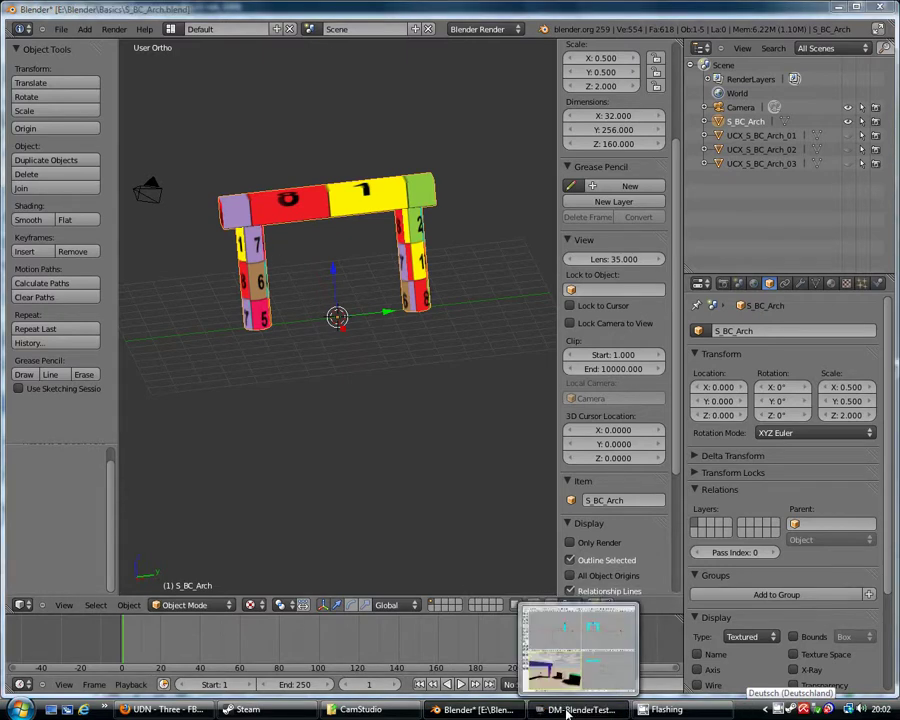
left_click(568, 711)
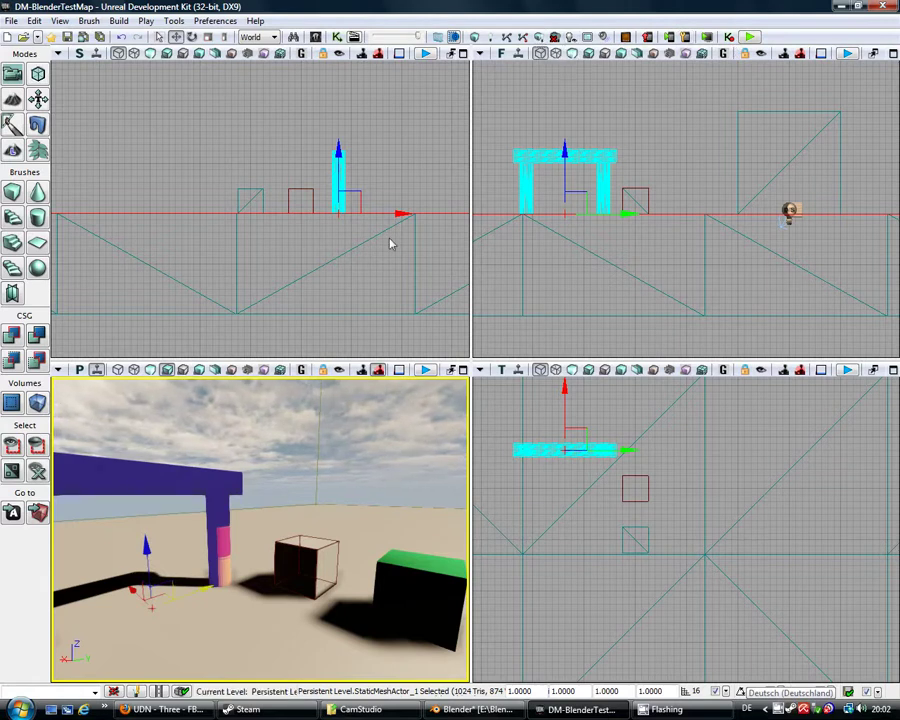
mouse_move(384, 212)
left_mouse_down()
mouse_move(420, 213)
mouse_move(389, 216)
left_mouse_up()
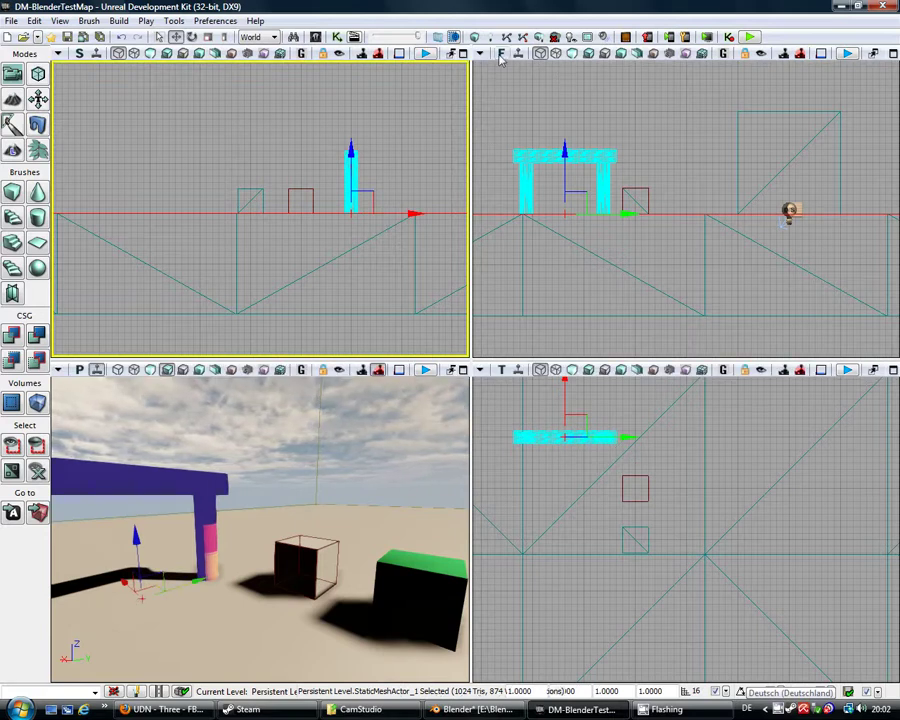
left_click(539, 39)
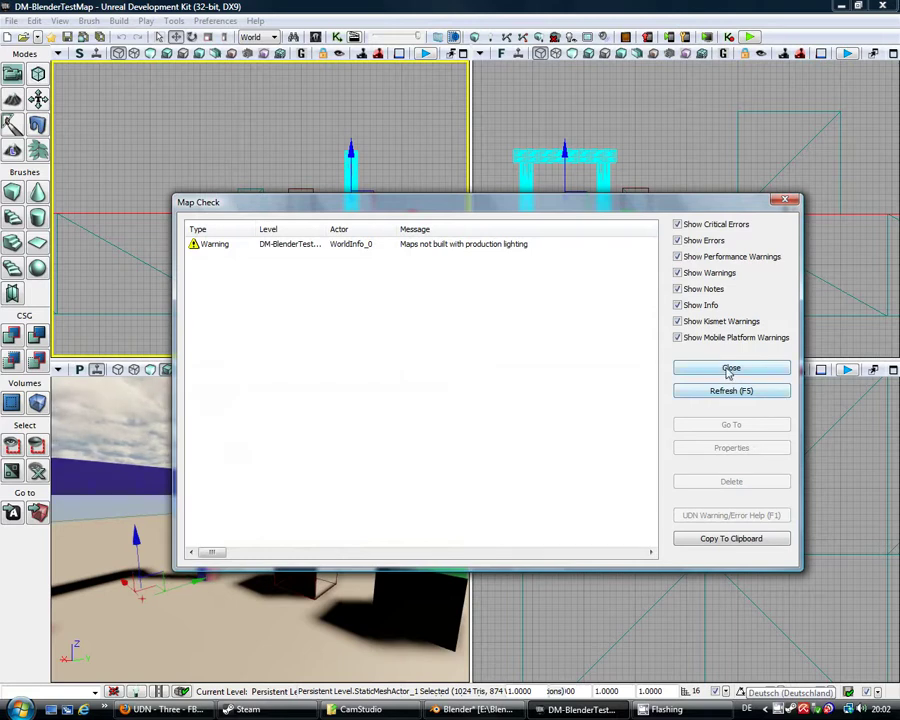
left_click(731, 369)
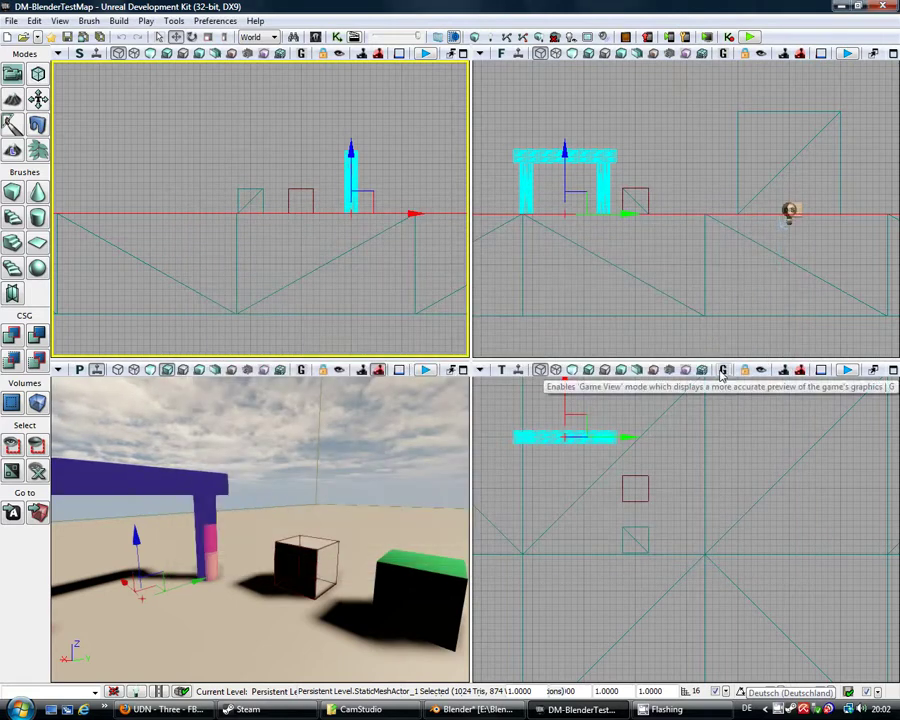
Enable Use Global Illumination under Lightmass in the World Properties and close the properties window
left_click(60, 21)
left_click(96, 89)
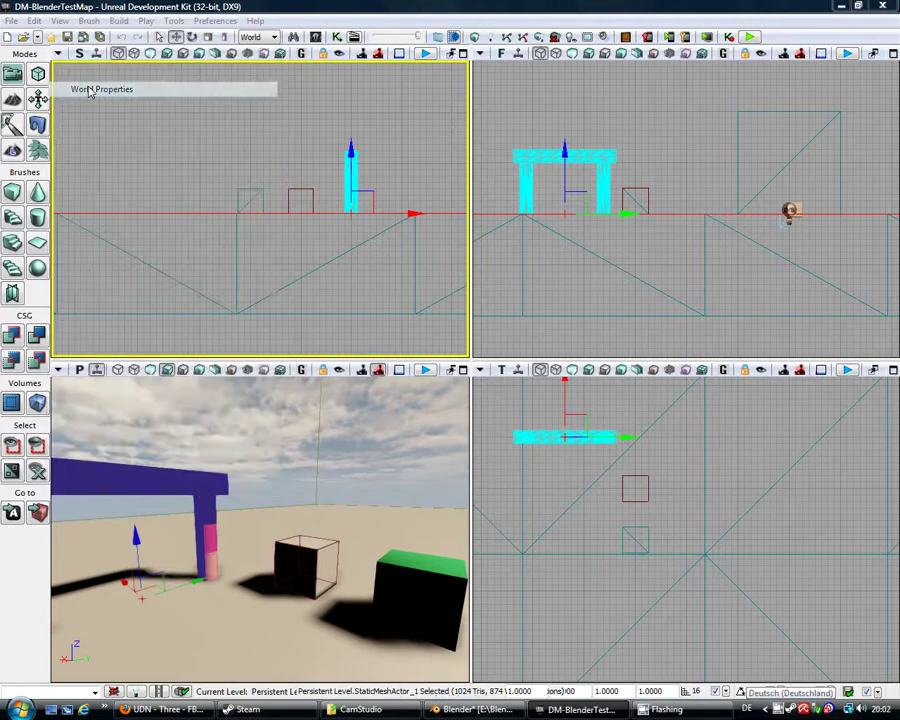
left_click(172, 478)
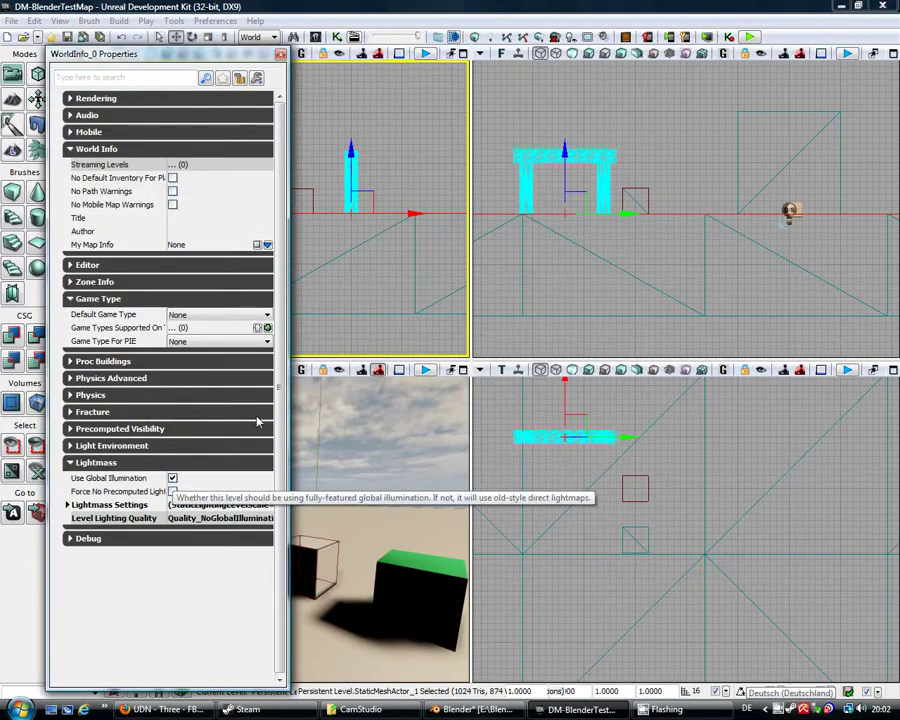
left_click(281, 54)
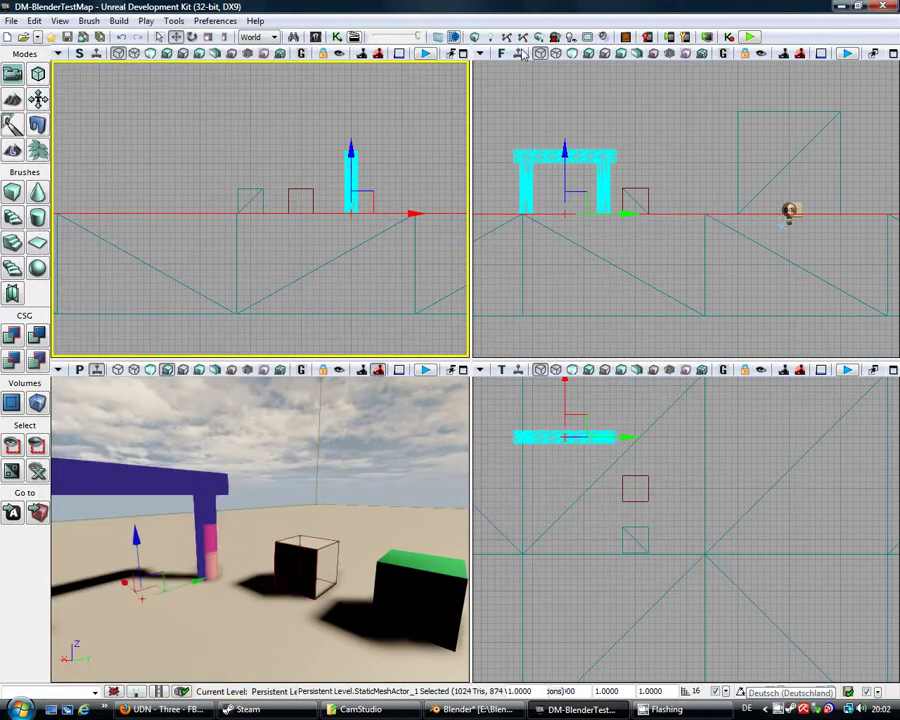
Build the level's lighting, dismiss the map check and lighting results, and save the map
left_click(573, 37)
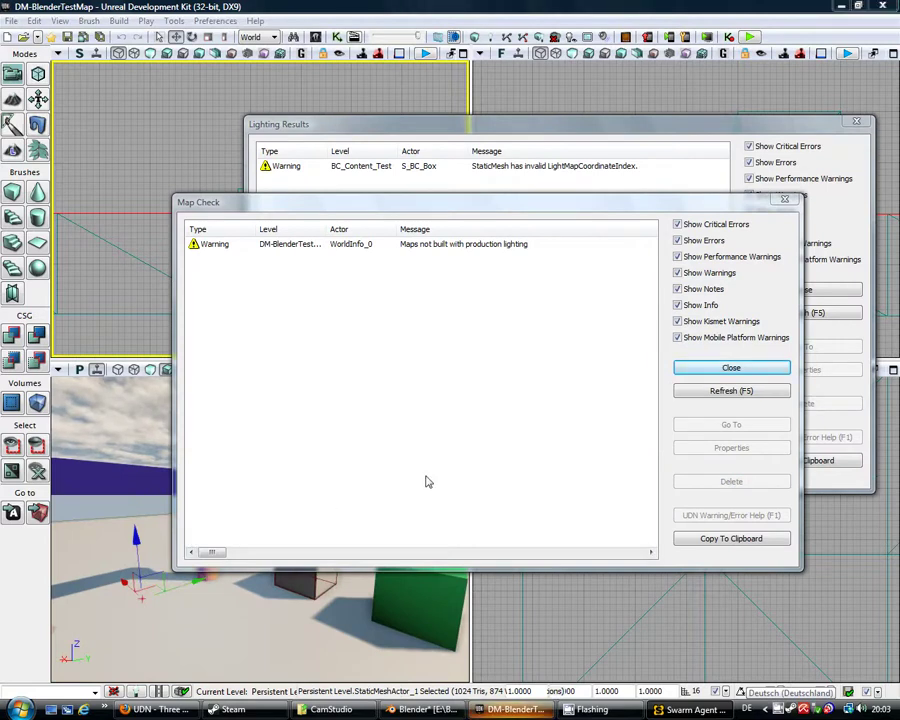
left_click(712, 370)
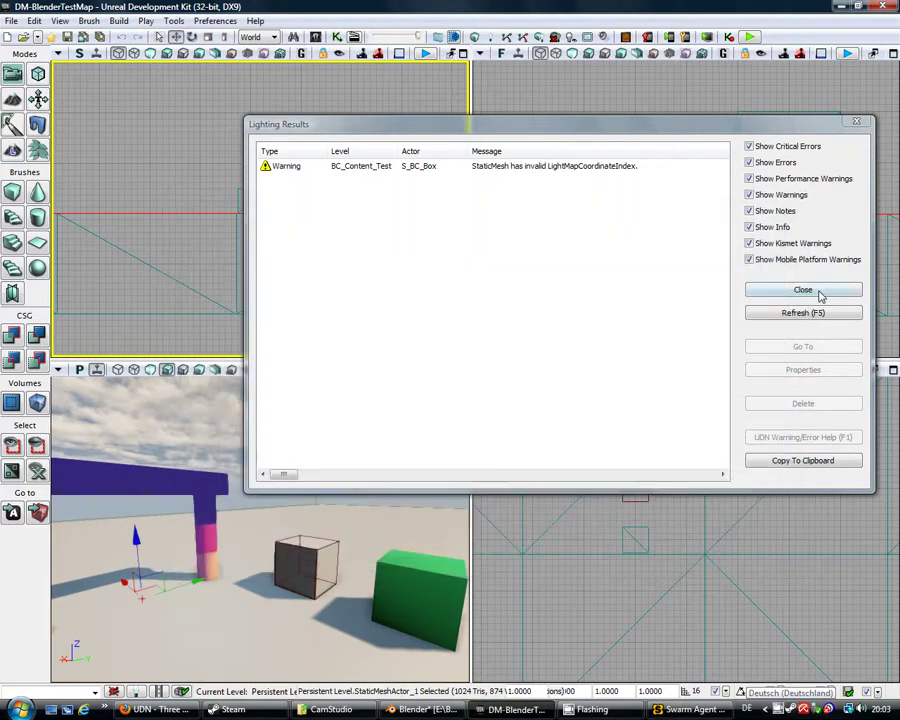
left_click(758, 291)
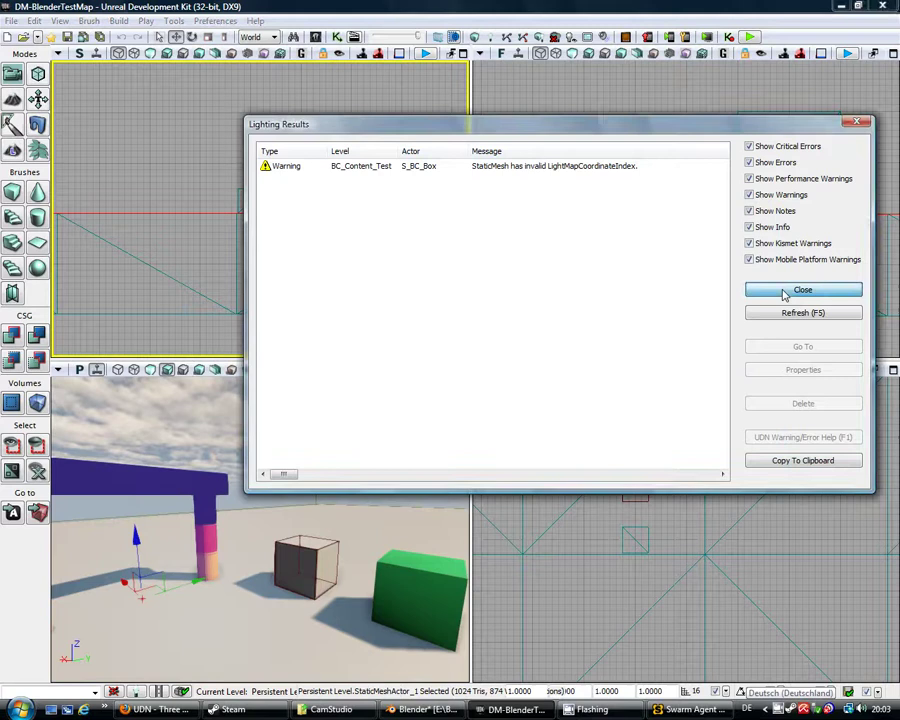
left_click(67, 37)
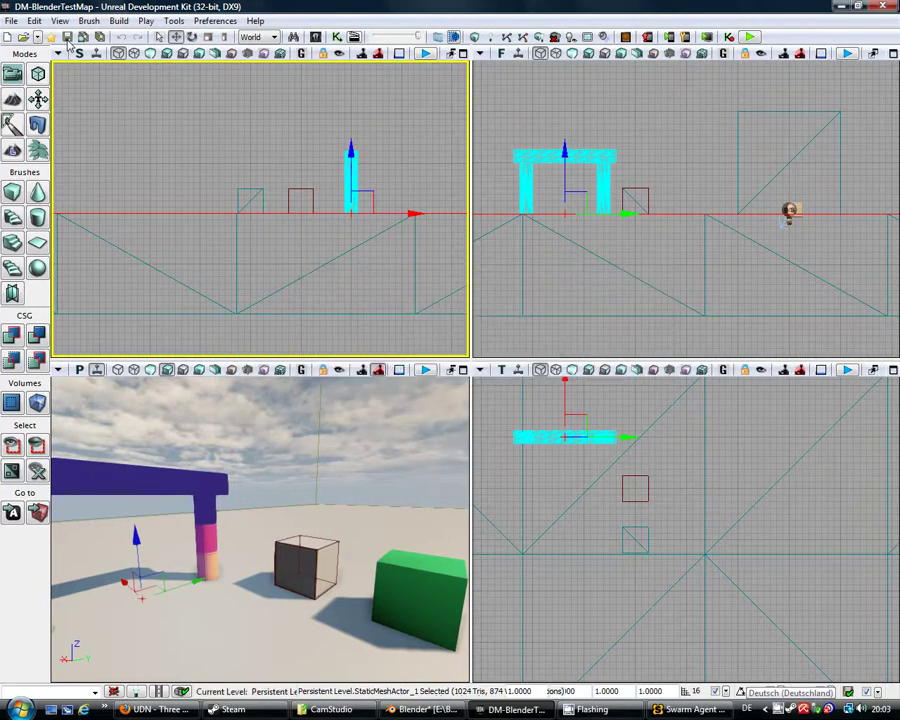
Play the level in the editor preview and walk up to and through the arch to examine both of its sides
left_click(749, 37)
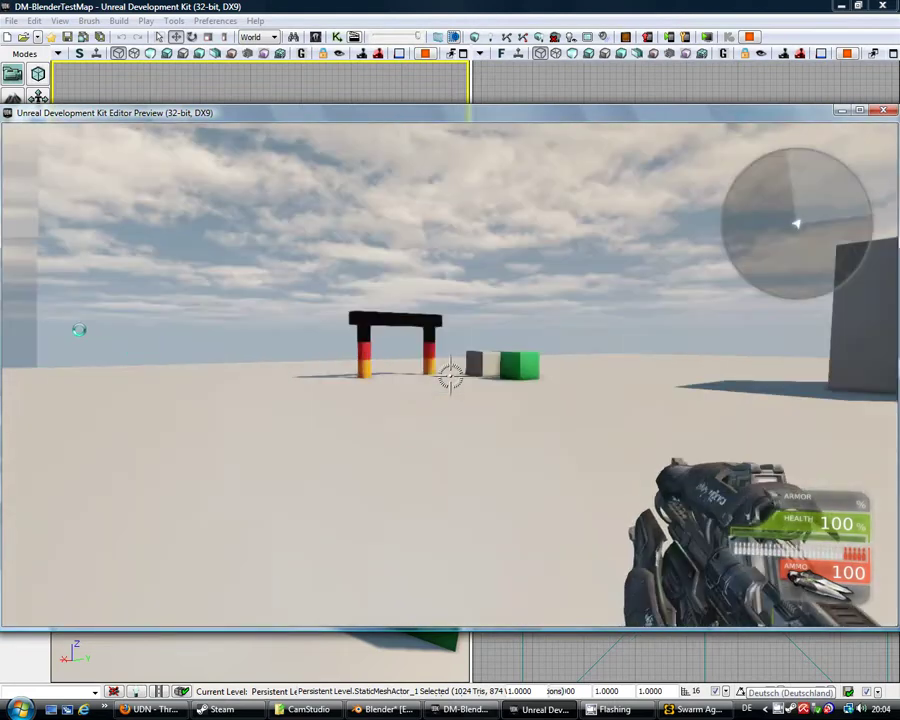
key("w")
key("w")
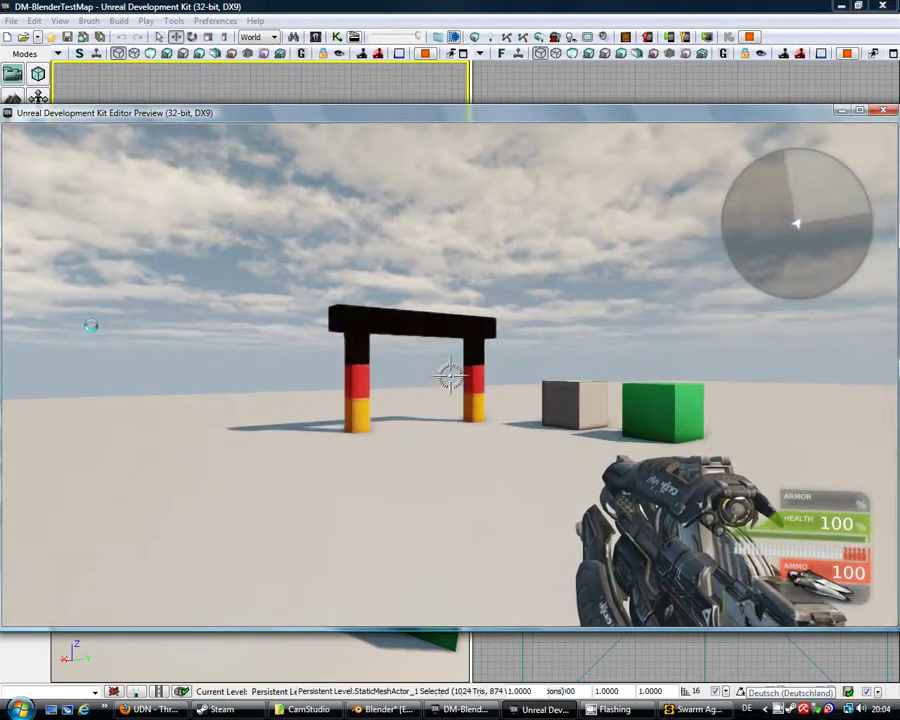
key("w")
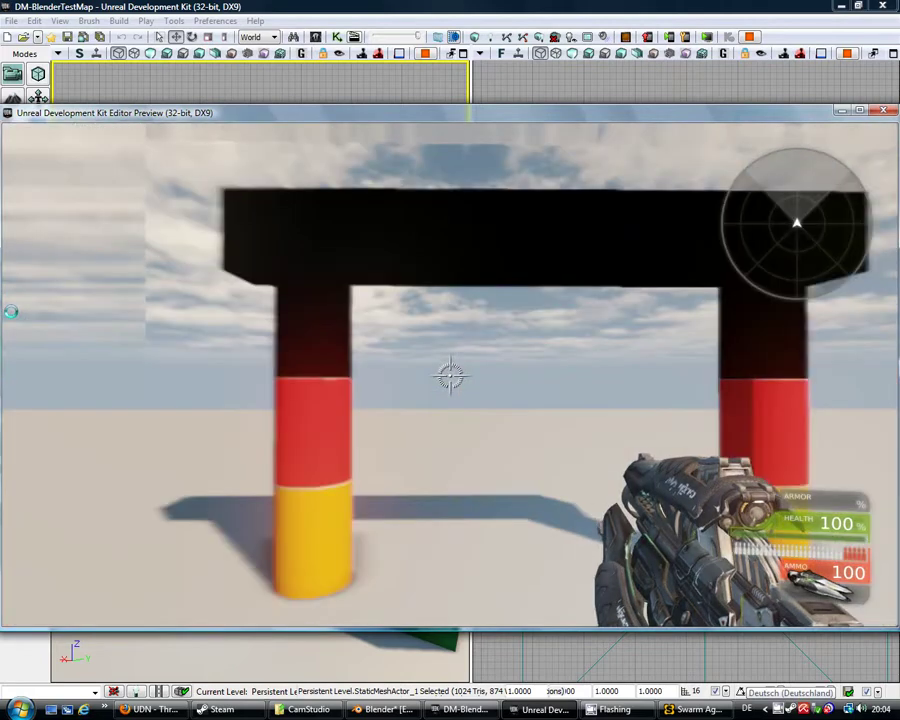
key("w")
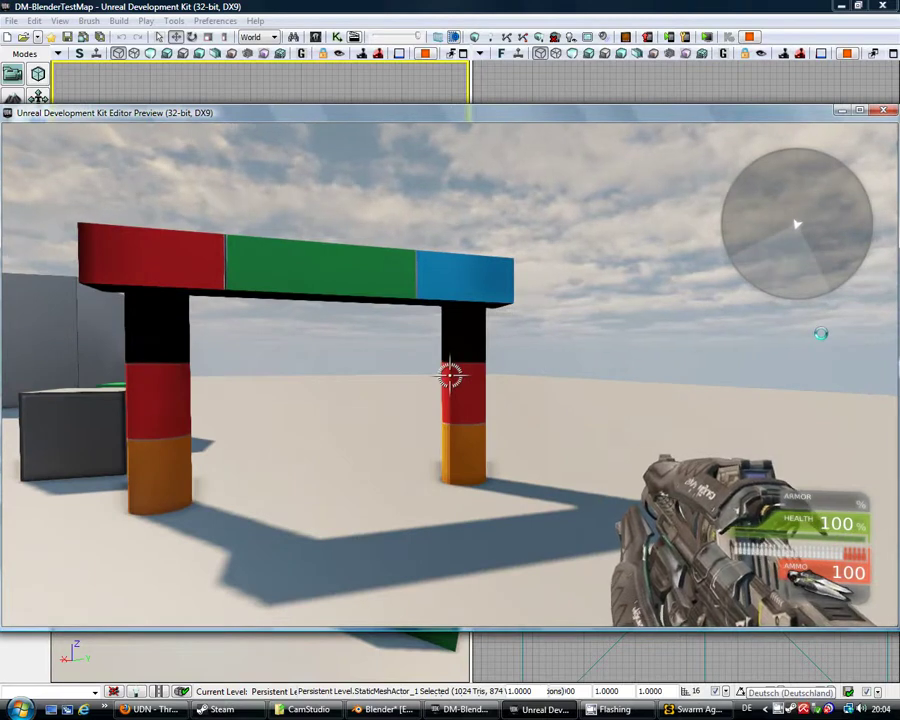
Run the behindview console command for a third-person view, move the character around the arch to test it, and end the preview
key("Tab")
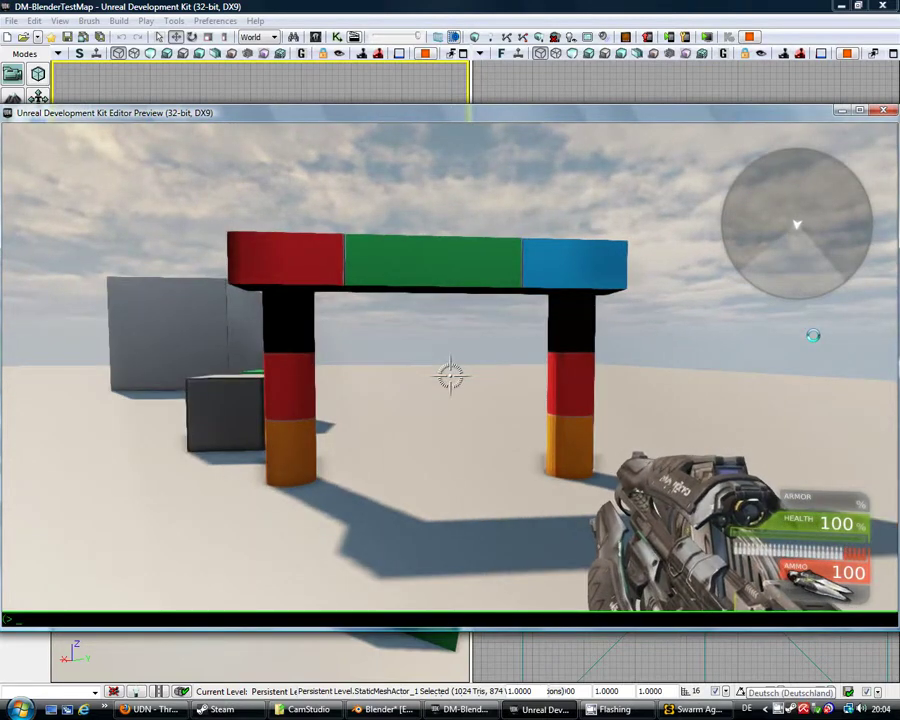
type("behindview")
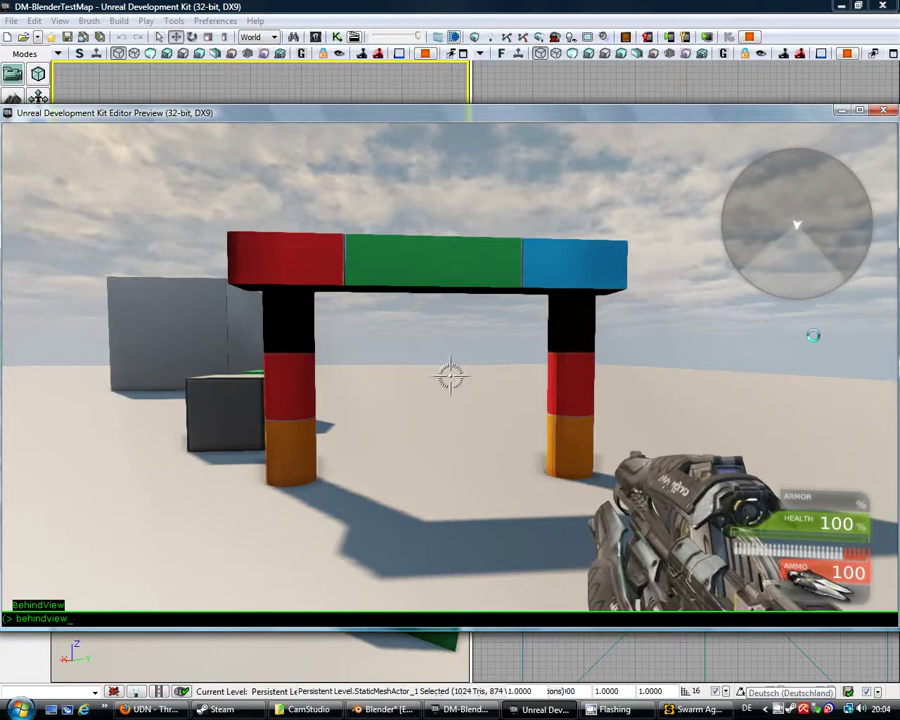
key("Return")
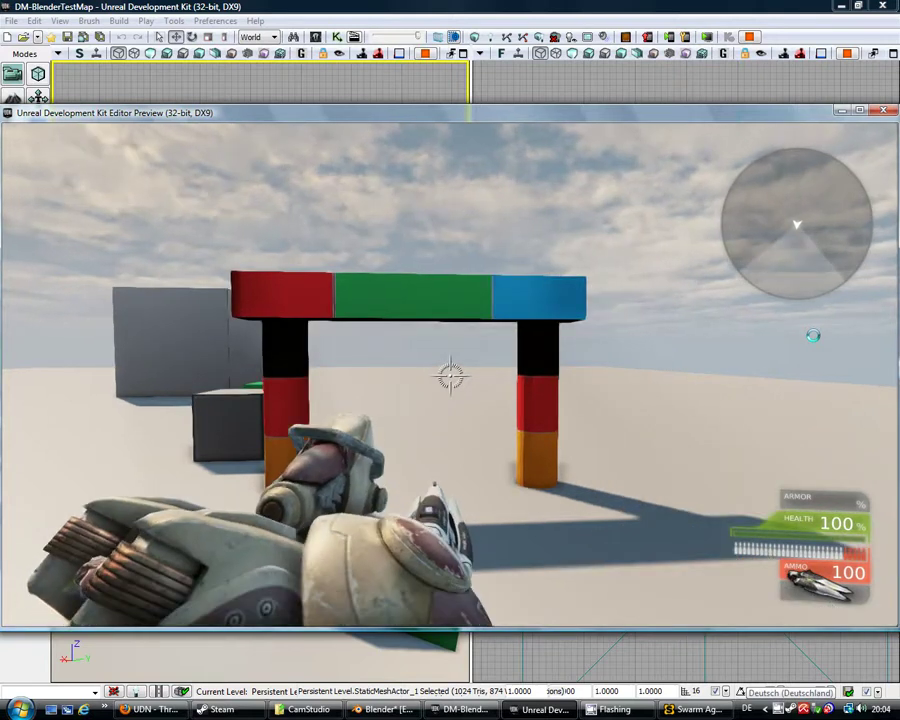
key("w")
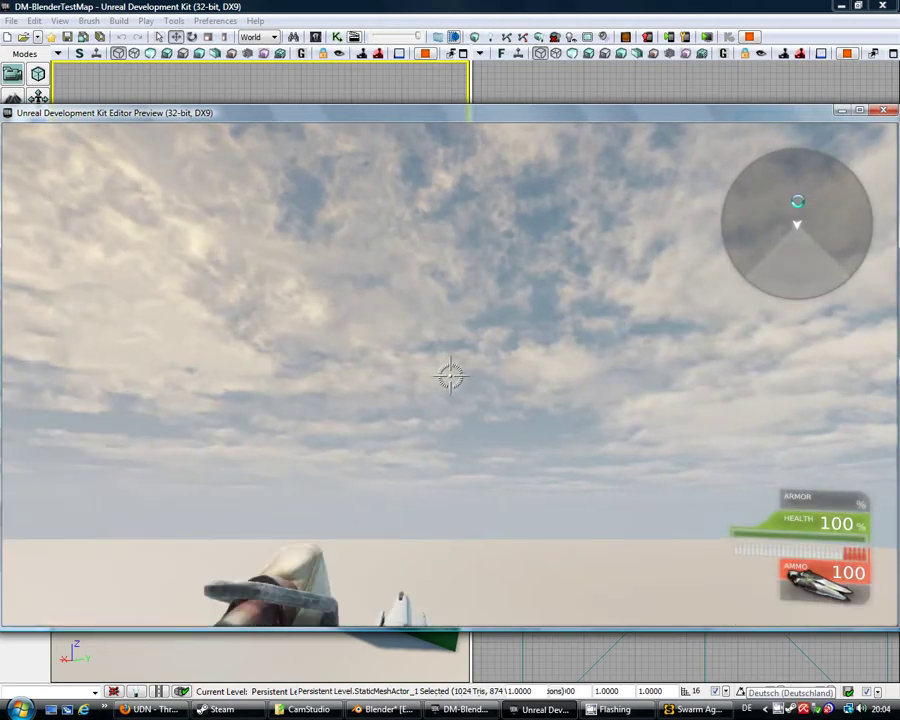
key("Escape")
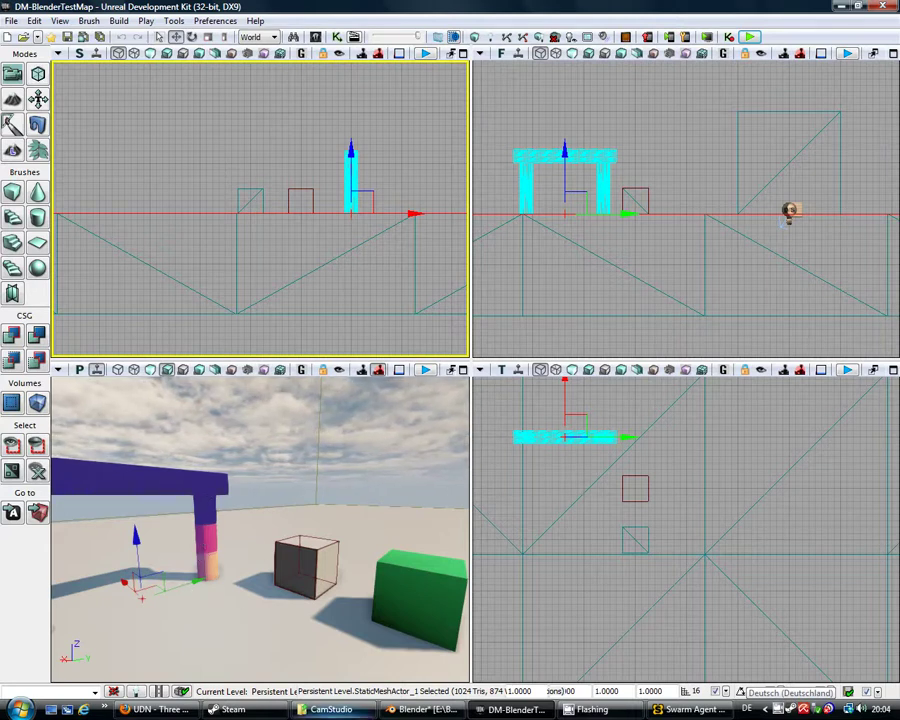
Switch to Blender and unhide the collision meshes UCX_S_BC_Arch_01, UCX_S_BC_Arch_02 and UCX_S_BC_Arch_03
left_click(421, 712)
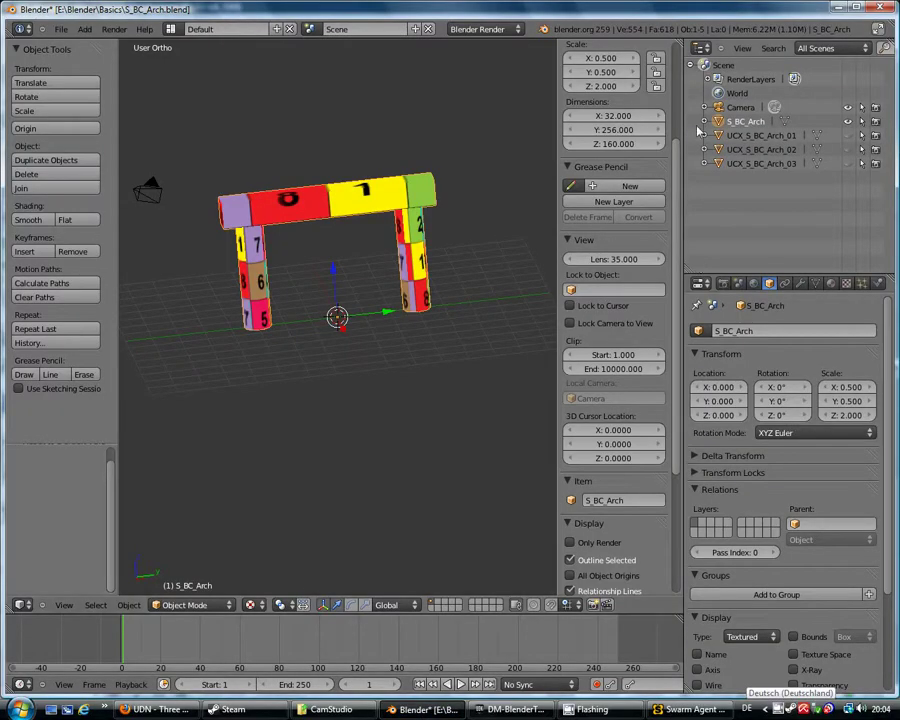
left_click(848, 135)
left_click(848, 149)
left_click(848, 163)
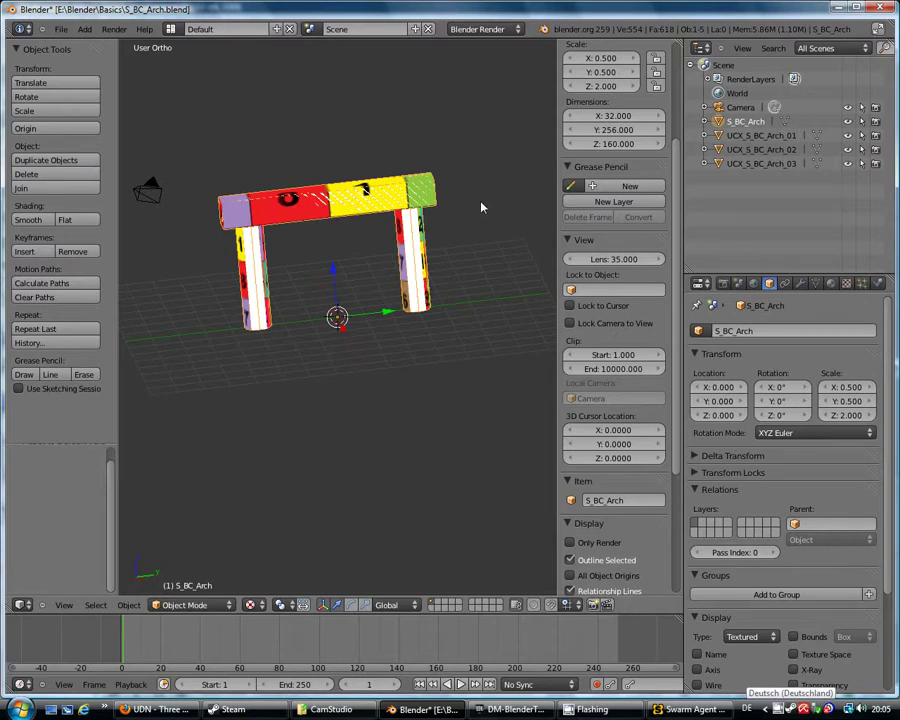
left_click(779, 708)
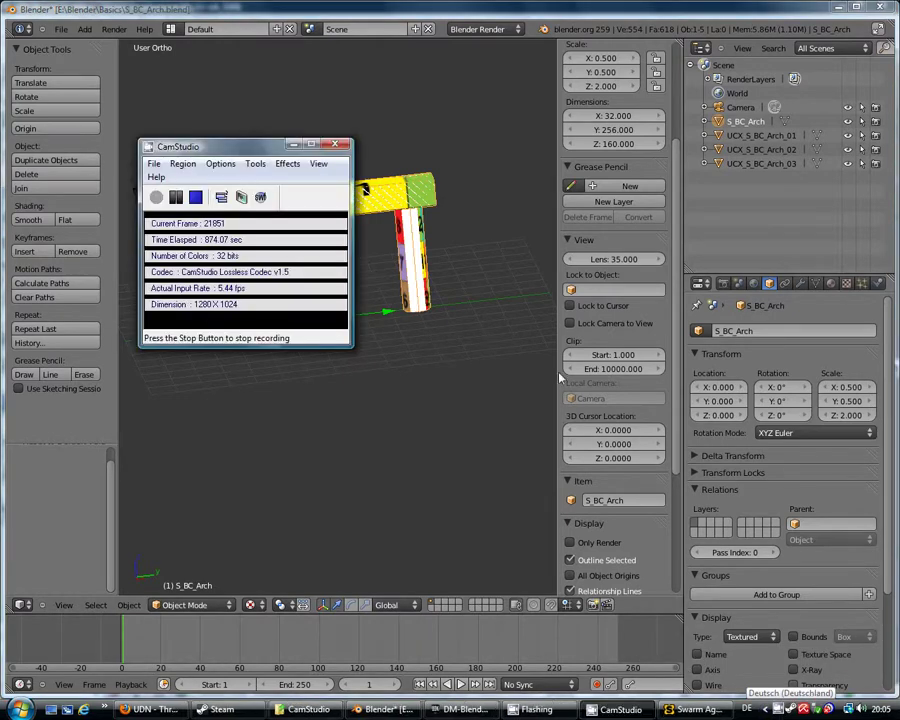